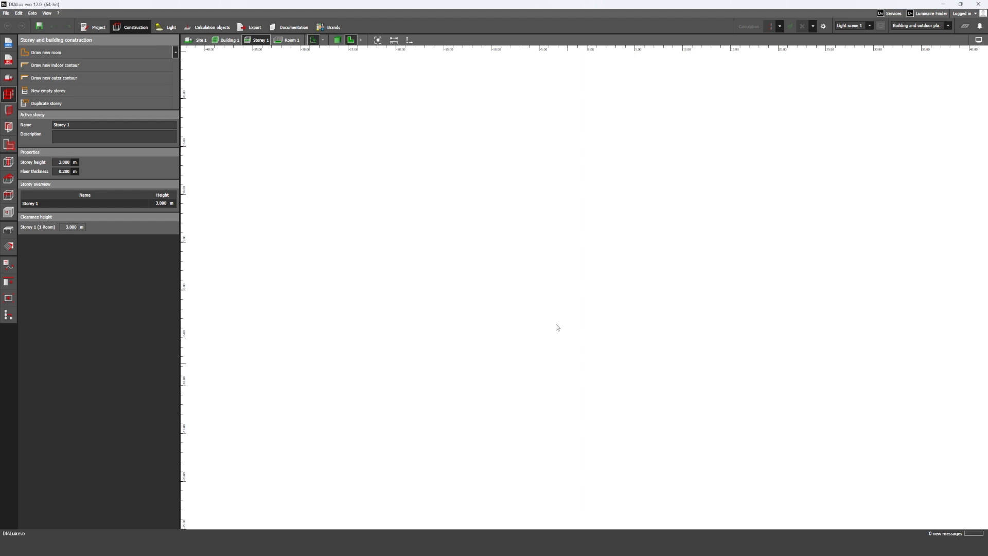
Step: Select Room 1 as the active space and open its utilisation profile for editing
{"action": "scroll", "coordinate": [558, 306], "scroll_direction": "down", "scroll_amount": 1}
{"action": "left_click", "coordinate": [9, 144]}
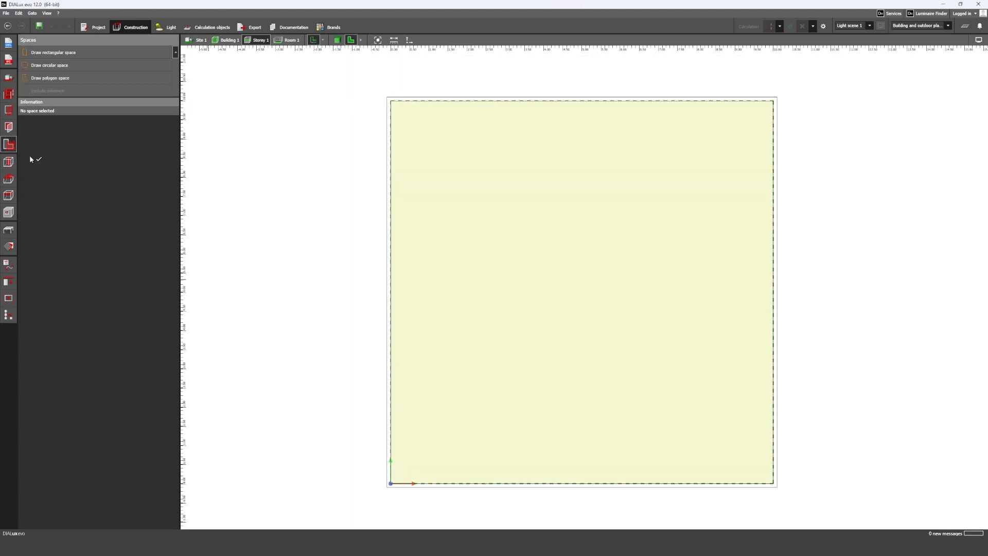
{"action": "left_click", "coordinate": [8, 127]}
{"action": "left_click", "coordinate": [9, 145]}
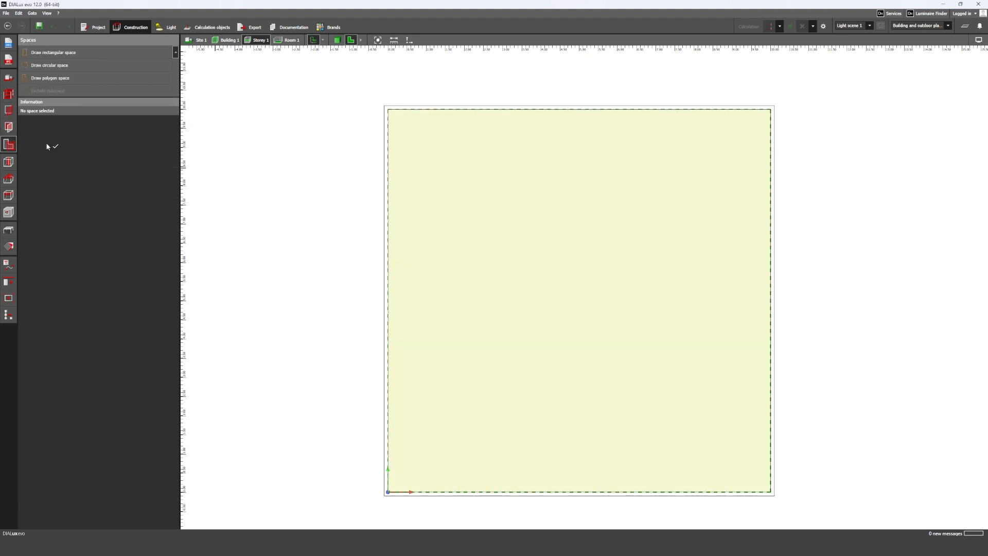
{"action": "scroll", "coordinate": [530, 274], "scroll_direction": "down", "scroll_amount": 1}
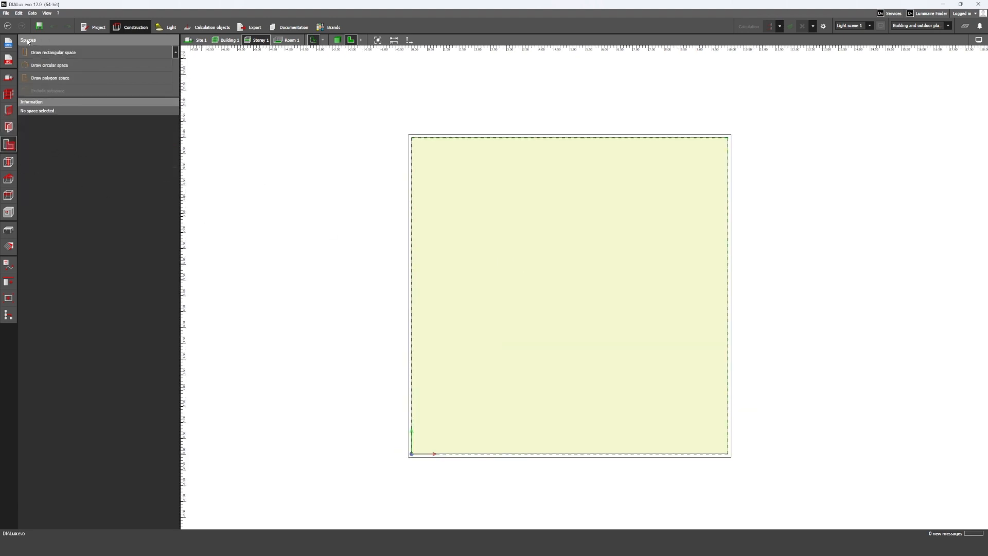
{"action": "left_click", "coordinate": [500, 269]}
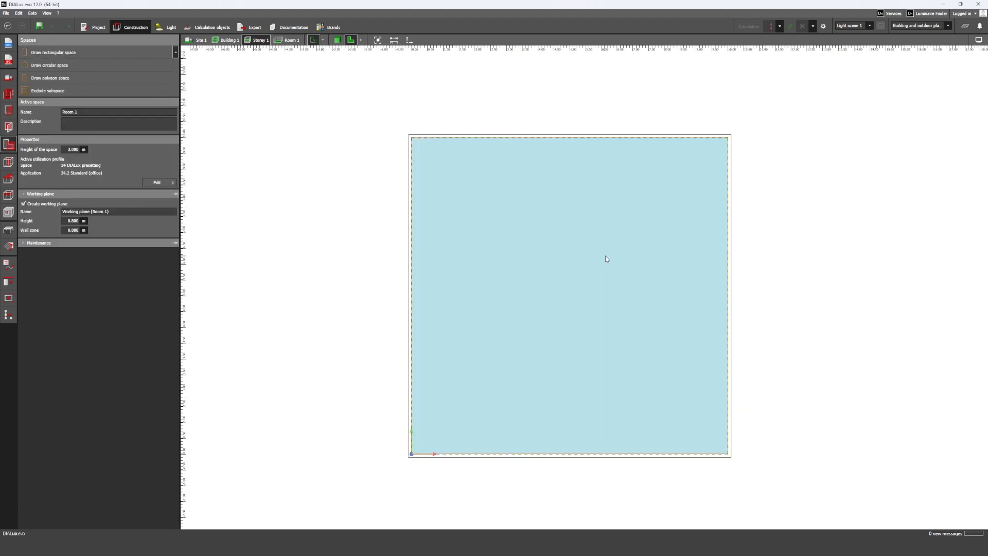
{"action": "left_click", "coordinate": [157, 183]}
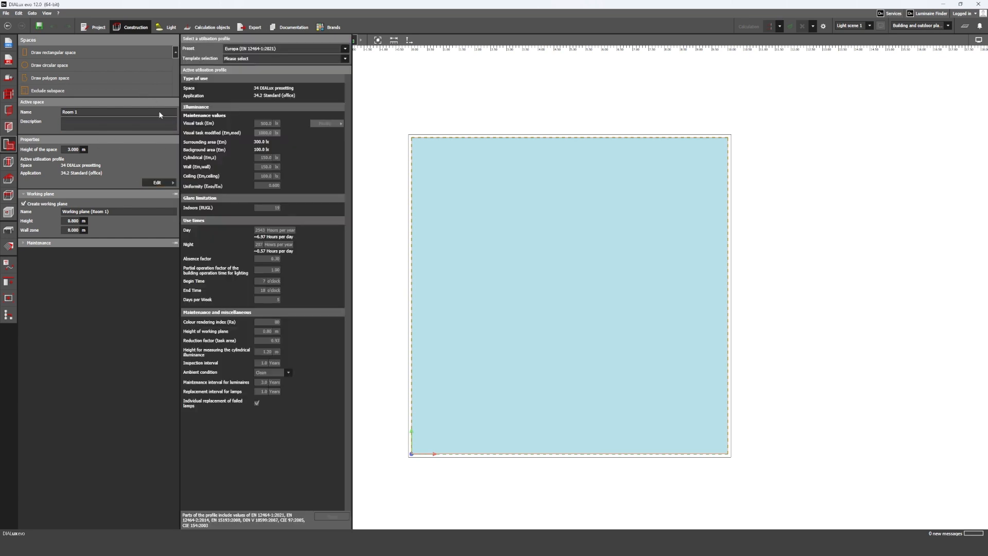
Step: Assign Room 1 the utilisation profile 34 Offices with application 34.2 Writing, typewriting, reading, data processing
{"action": "left_click", "coordinate": [242, 49]}
{"action": "left_click", "coordinate": [242, 60]}
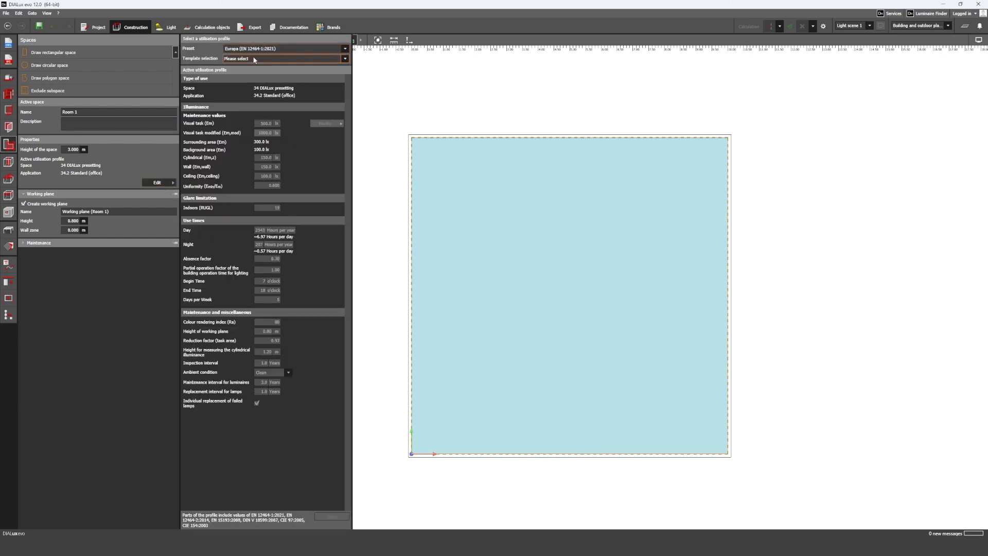
{"action": "left_click", "coordinate": [242, 59]}
{"action": "scroll", "coordinate": [250, 239], "scroll_direction": "down", "scroll_amount": 5}
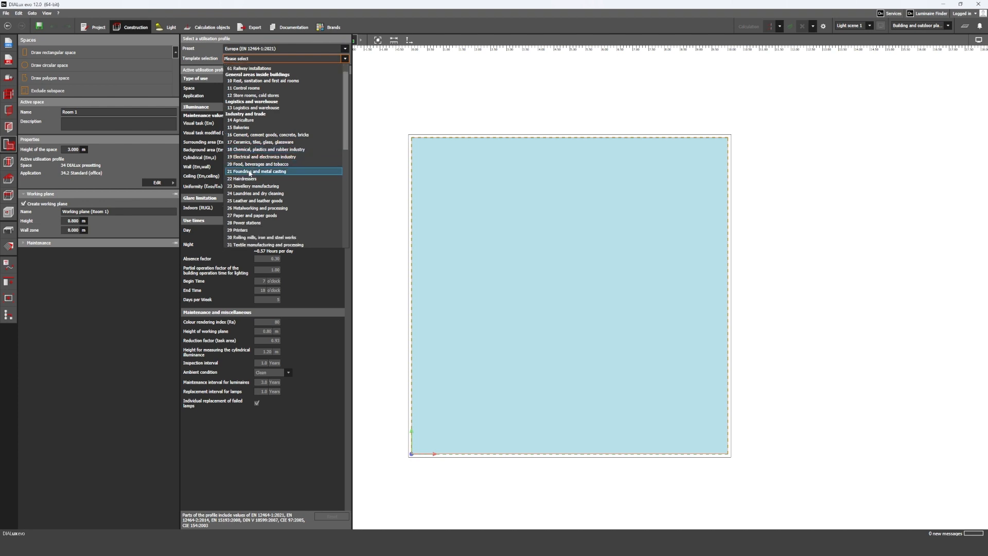
{"action": "left_click", "coordinate": [251, 198]}
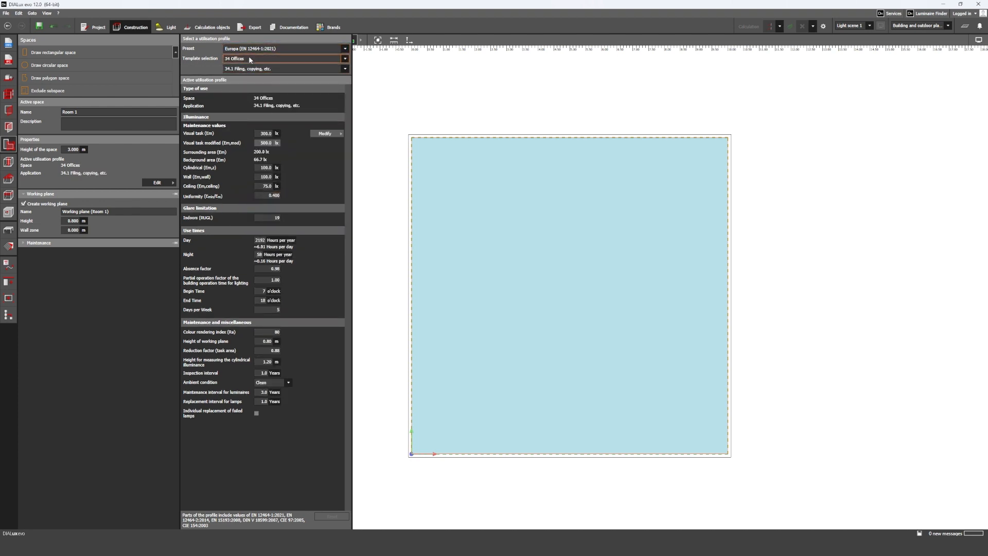
{"action": "left_click", "coordinate": [245, 69]}
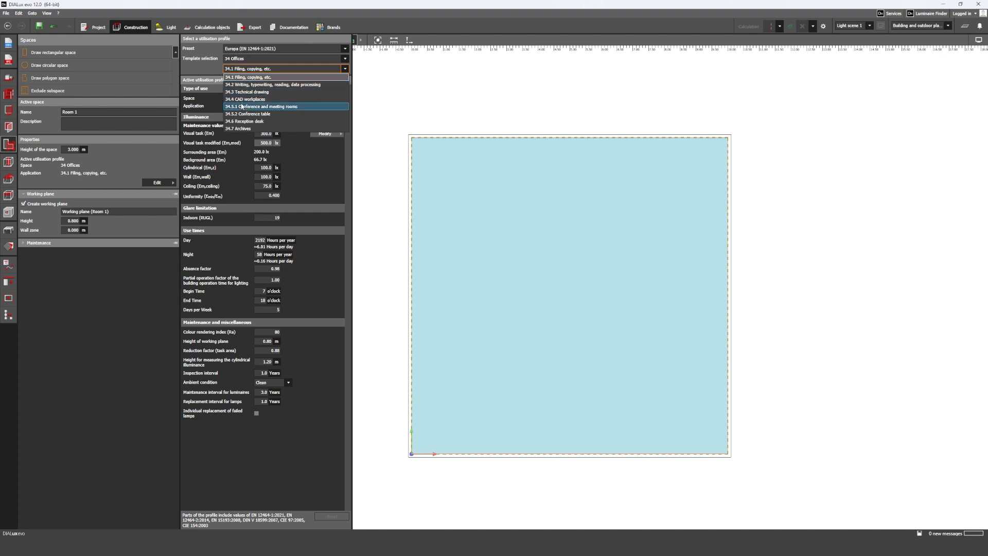
{"action": "left_click", "coordinate": [295, 86]}
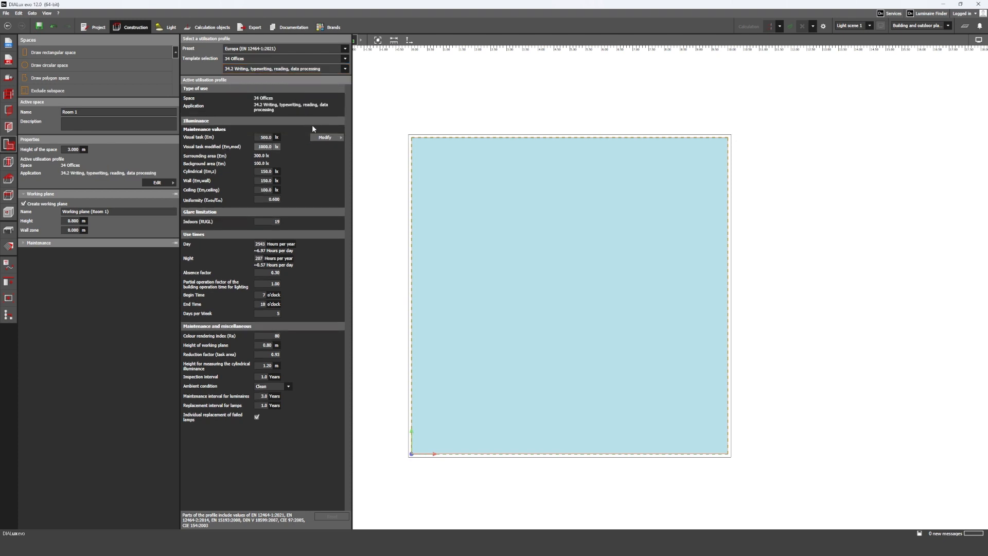
Step: Examine the visual task illuminance and the modifiers that raise or lower it, and close the utilisation profile
{"action": "left_click", "coordinate": [271, 137]}
{"action": "double_click", "coordinate": [270, 137]}
{"action": "left_click", "coordinate": [325, 137]}
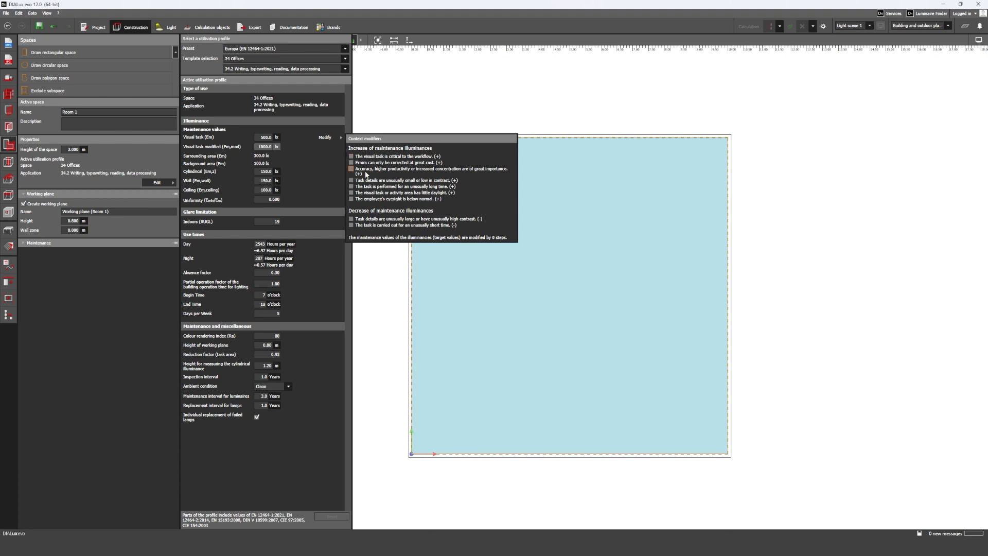
{"action": "left_click", "coordinate": [521, 113]}
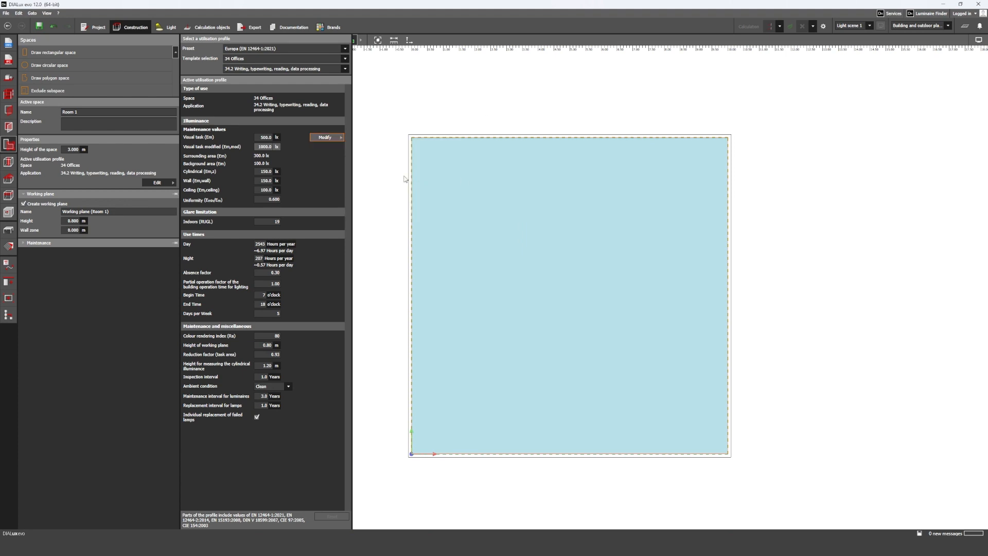
{"action": "left_click", "coordinate": [320, 137]}
{"action": "left_click", "coordinate": [514, 111]}
{"action": "left_click", "coordinate": [538, 192]}
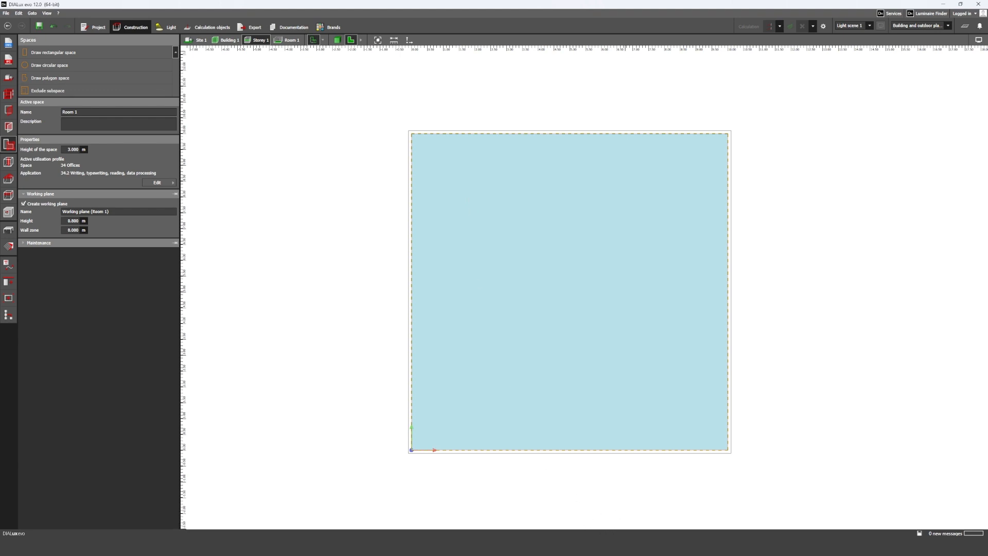
Step: Switch to Telegram and view the group information of the Lighting Design International Community
{"action": "left_click", "coordinate": [625, 546]}
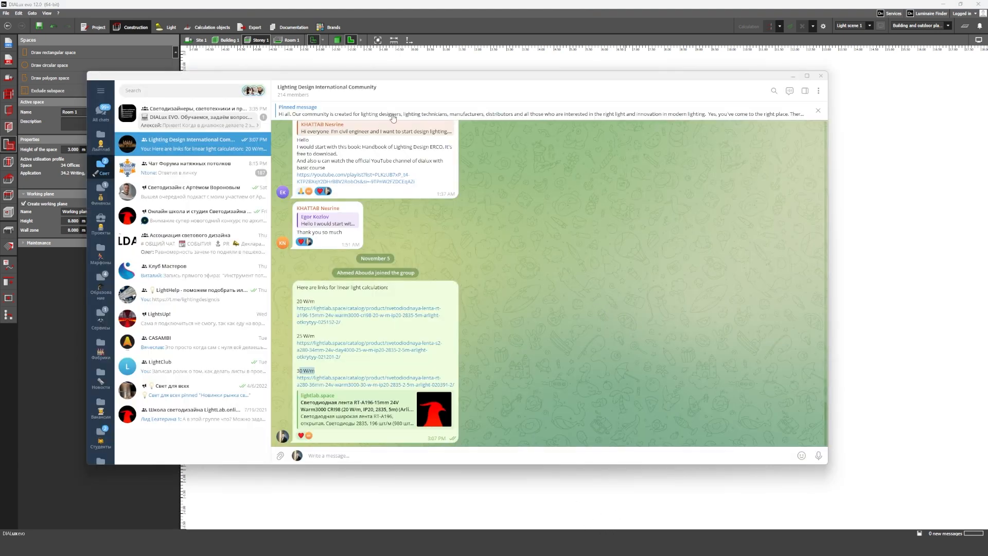
{"action": "left_click", "coordinate": [334, 95]}
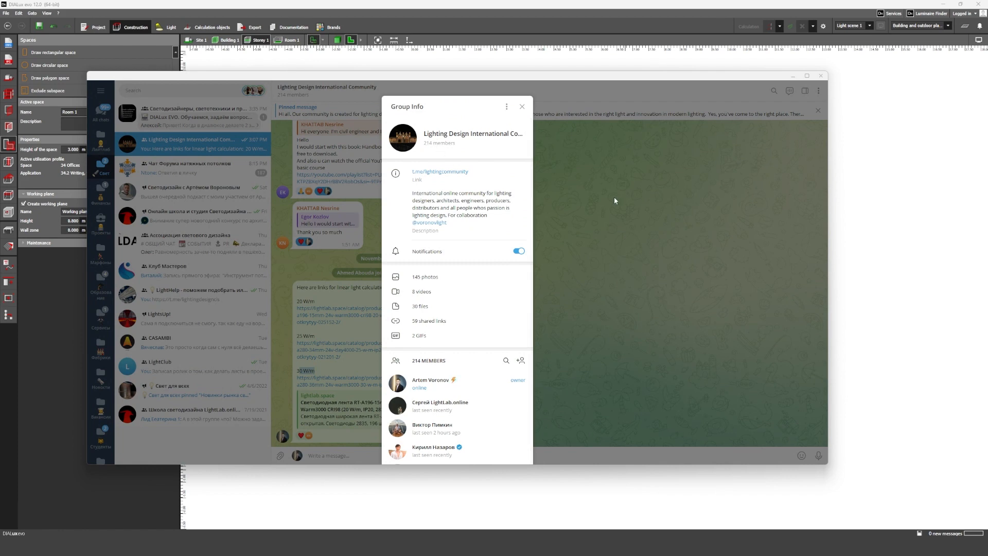
{"action": "left_click", "coordinate": [594, 214]}
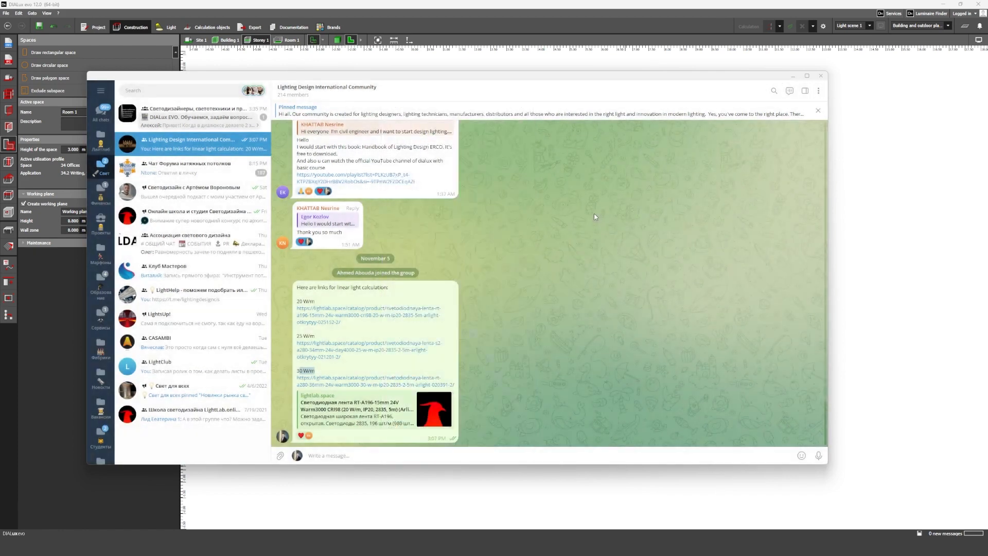
Step: Open the 30 W/m LED strip link from the group's linear light message and translate the product page into English
{"action": "left_click", "coordinate": [378, 288]}
{"action": "mouse_move", "coordinate": [385, 287]}
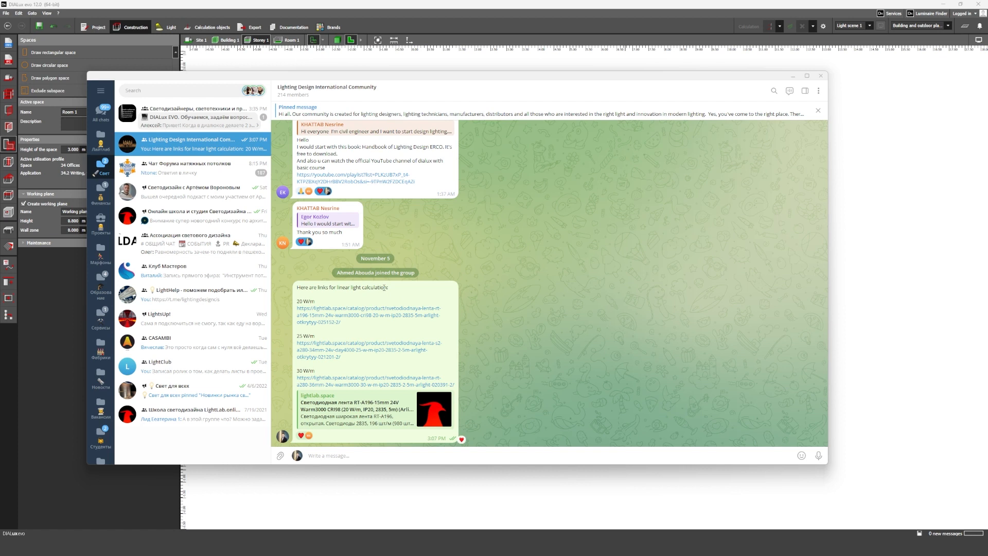
{"action": "left_click_drag", "start_coordinate": [315, 301], "coordinate": [297, 305]}
{"action": "left_click", "coordinate": [335, 302]}
{"action": "left_click", "coordinate": [342, 382]}
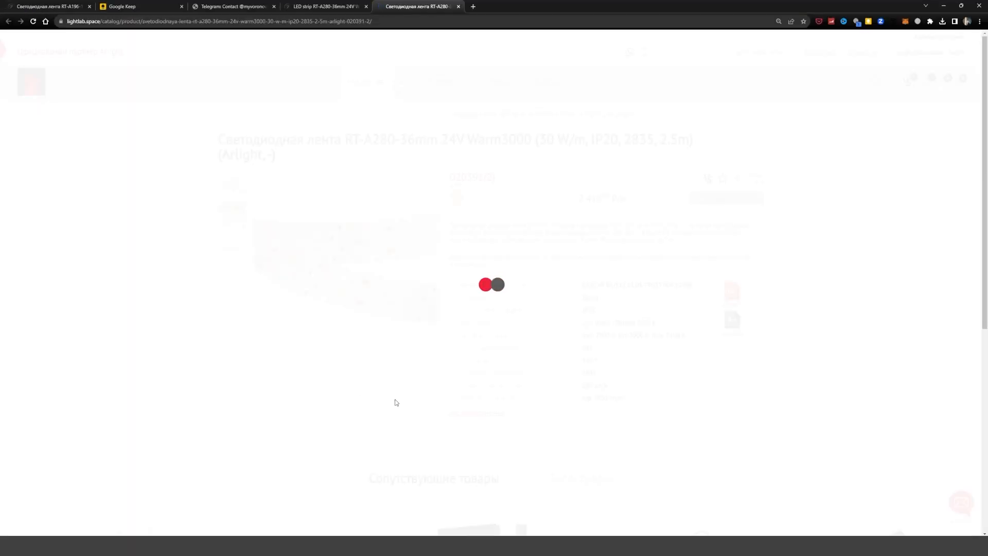
{"action": "right_click", "coordinate": [511, 239]}
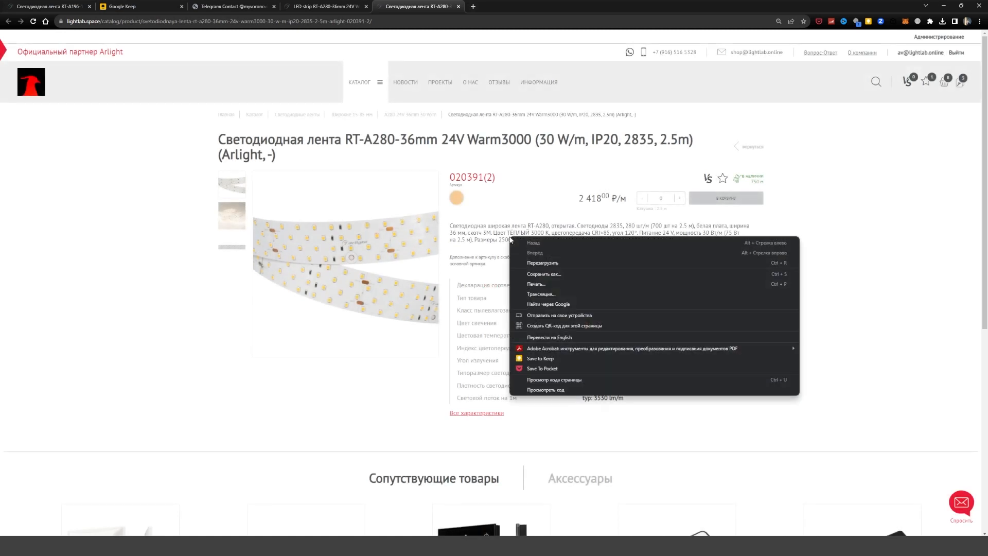
{"action": "left_click", "coordinate": [551, 338]}
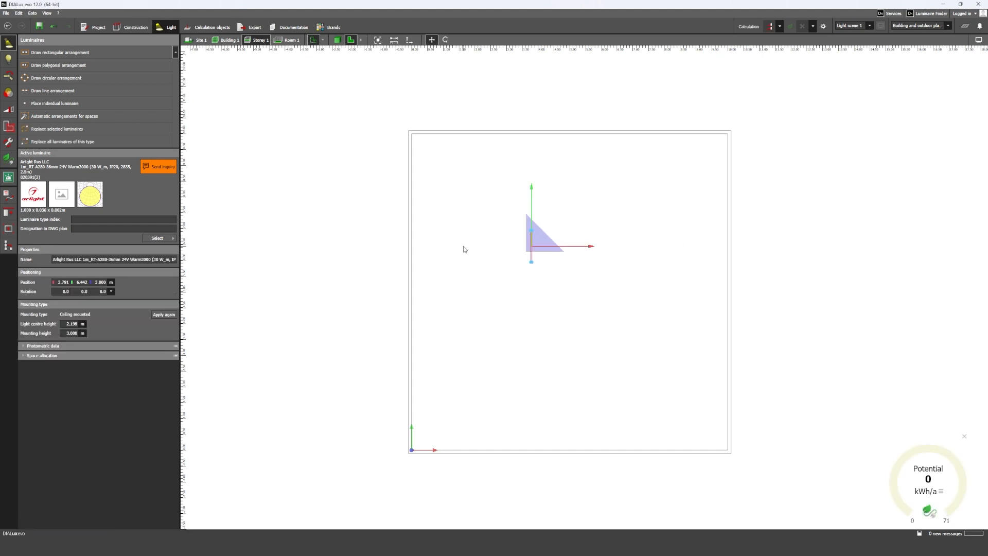
Step: Delete the single 30 W/m LED strip luminaire placed in the room
{"action": "middle_click_drag", "start_coordinate": [613, 233], "coordinate": [566, 242]}
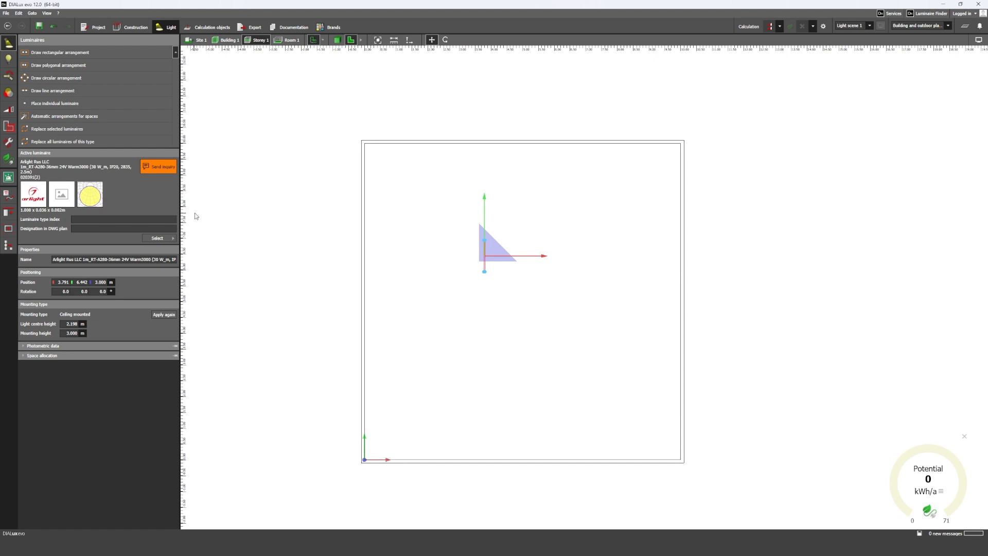
{"action": "scroll", "coordinate": [525, 258], "scroll_direction": "up", "scroll_amount": 2}
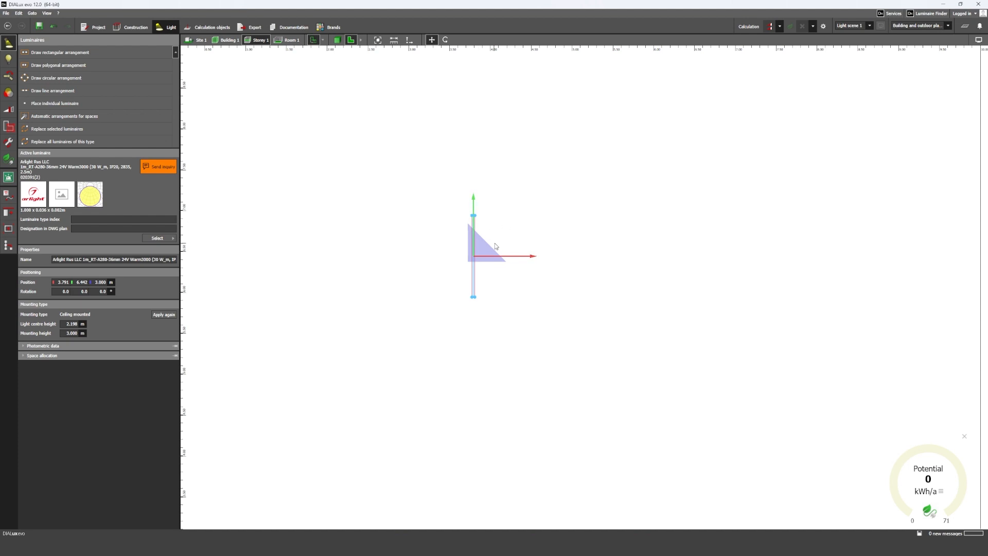
{"action": "key", "text": "Delete"}
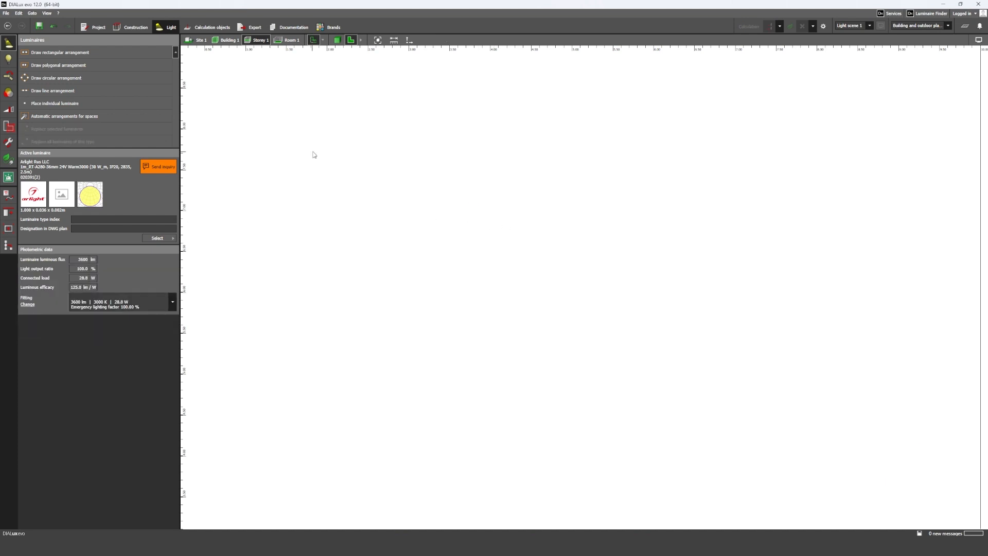
Step: Draw a vertical line arrangement of the LED strip about 7 m long near the room's left wall
{"action": "left_click", "coordinate": [44, 90]}
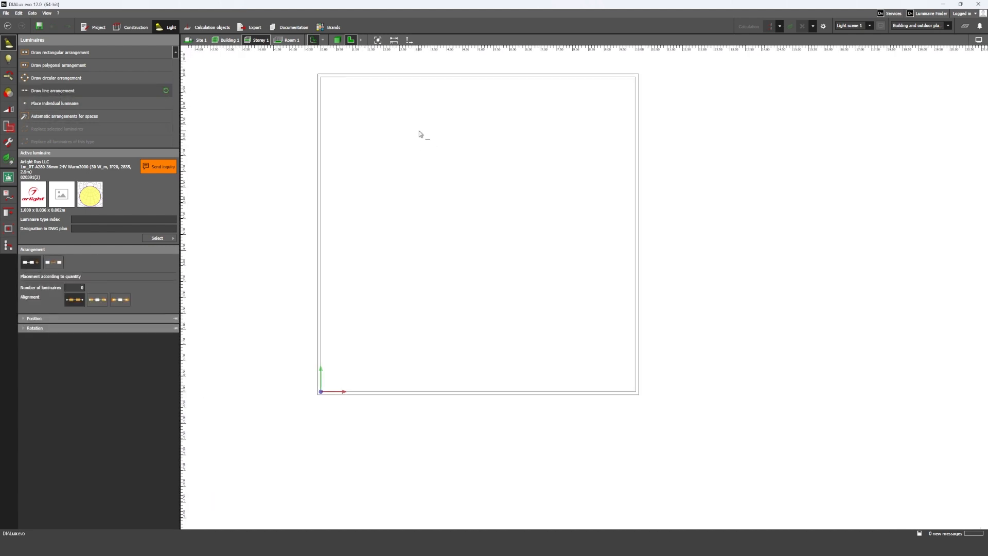
{"action": "left_click", "coordinate": [393, 127]}
{"action": "left_click", "coordinate": [394, 352]}
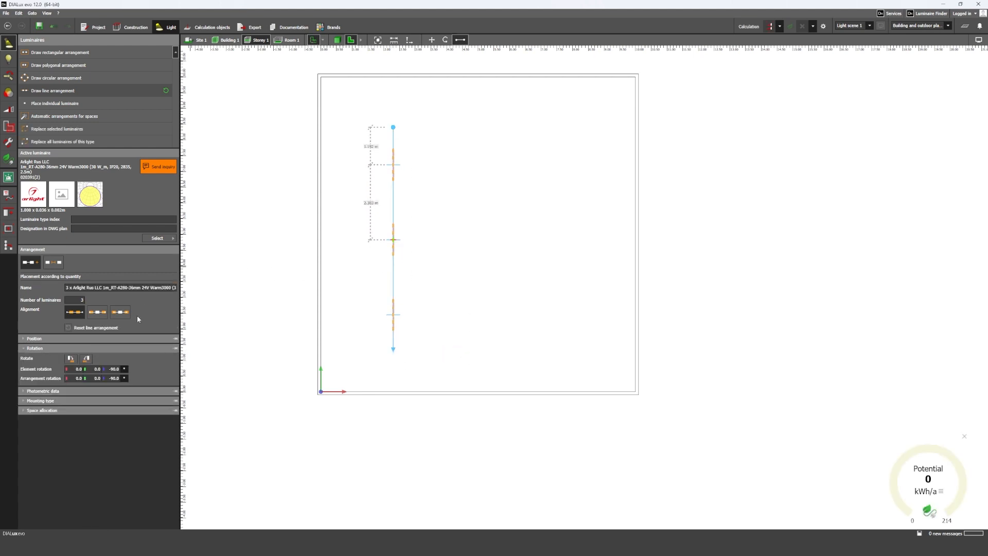
Step: Arrange the line by distance with 1.00 x luminaire size spacing and align the luminaires to the line's start
{"action": "left_click", "coordinate": [51, 263]}
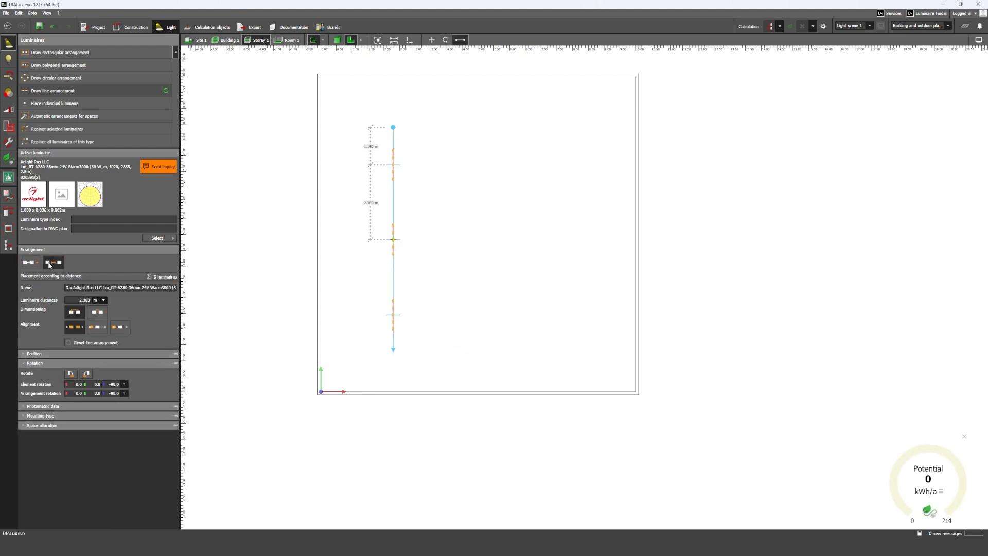
{"action": "left_click", "coordinate": [104, 300]}
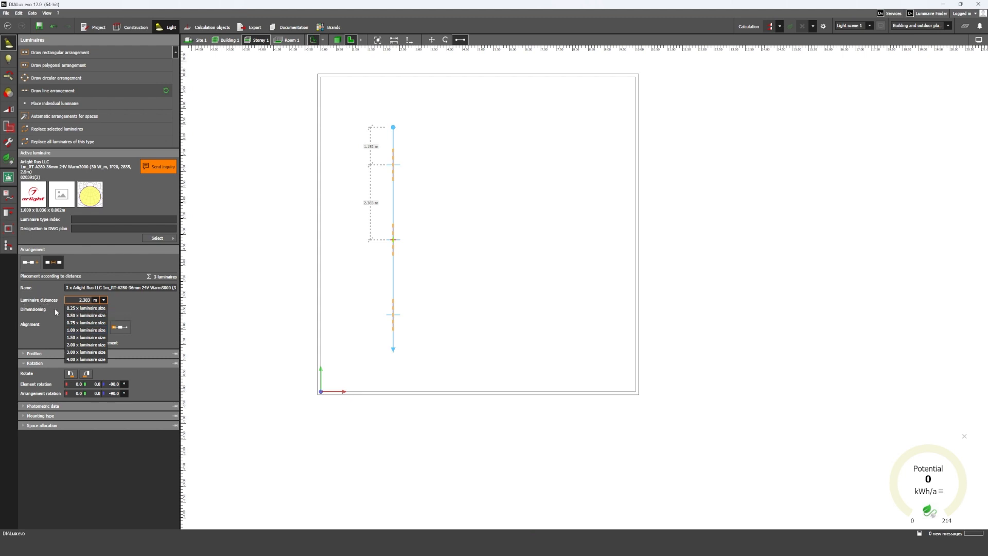
{"action": "left_click", "coordinate": [83, 330]}
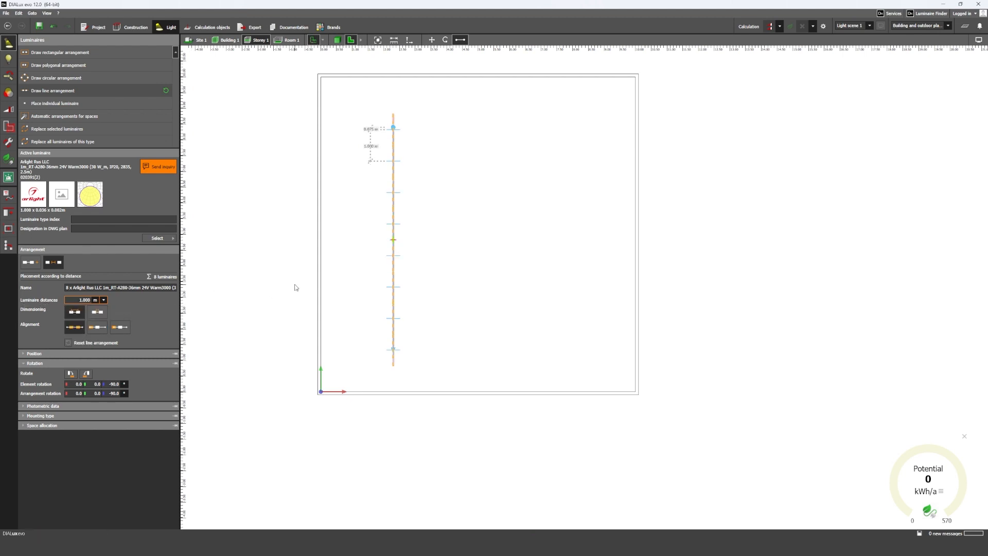
{"action": "left_click", "coordinate": [98, 332]}
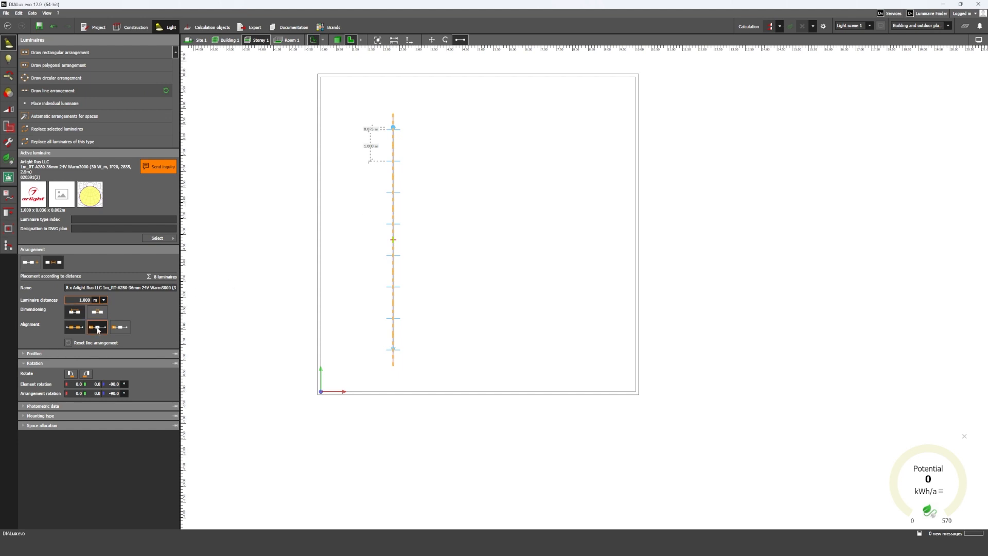
{"action": "left_click", "coordinate": [424, 231]}
{"action": "left_click", "coordinate": [394, 194]}
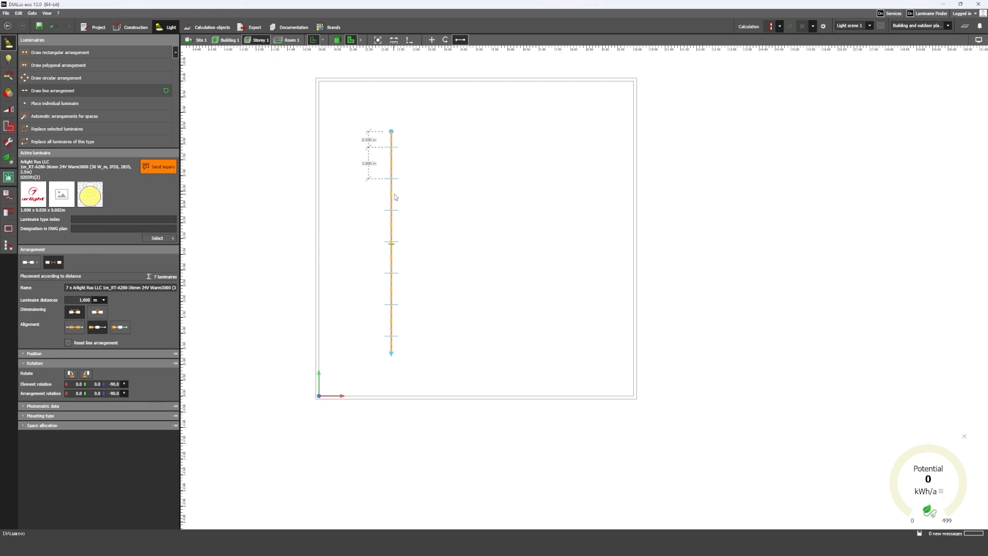
{"action": "left_click", "coordinate": [431, 40]}
{"action": "left_click", "coordinate": [314, 41]}
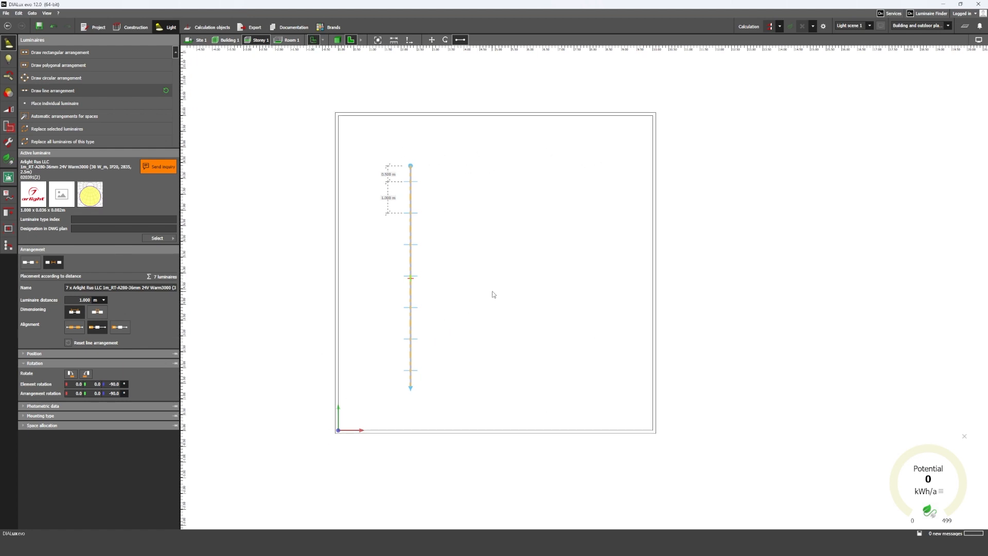
Step: Select LED as the lamp type for the strip luminaire's lamp
{"action": "left_click", "coordinate": [9, 62]}
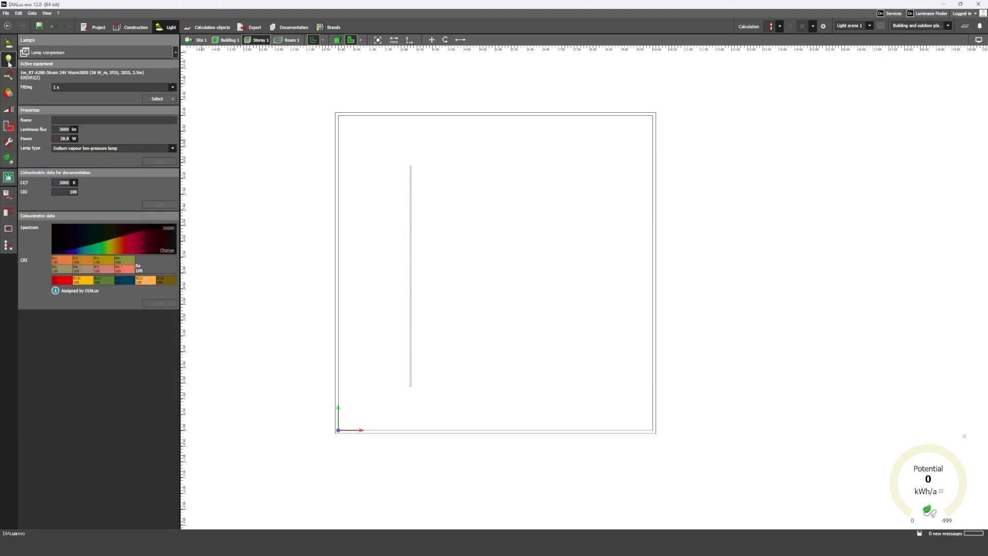
{"action": "left_click", "coordinate": [61, 138]}
{"action": "left_click", "coordinate": [61, 129]}
{"action": "middle_click_drag", "start_coordinate": [410, 178], "coordinate": [411, 185]}
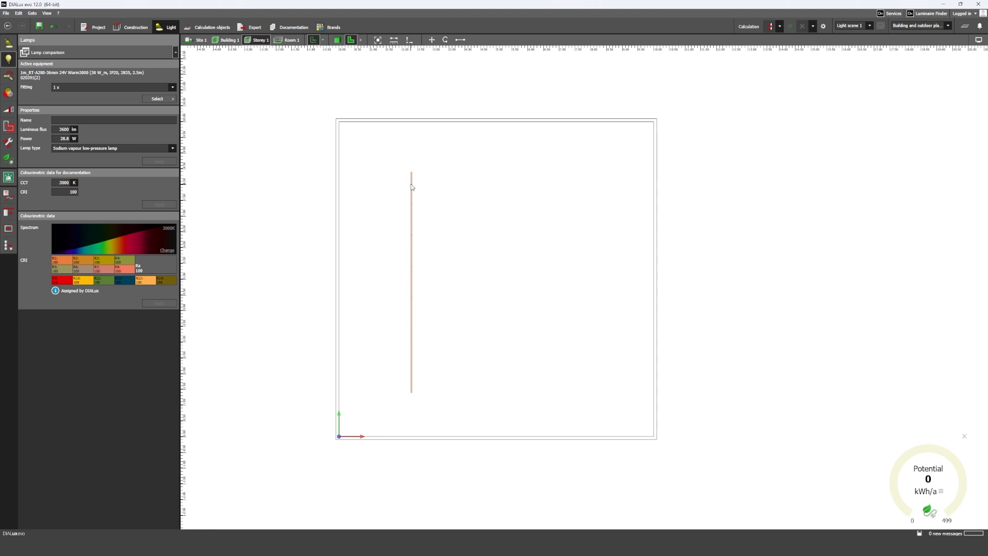
{"action": "middle_click_drag", "start_coordinate": [425, 190], "coordinate": [503, 220]}
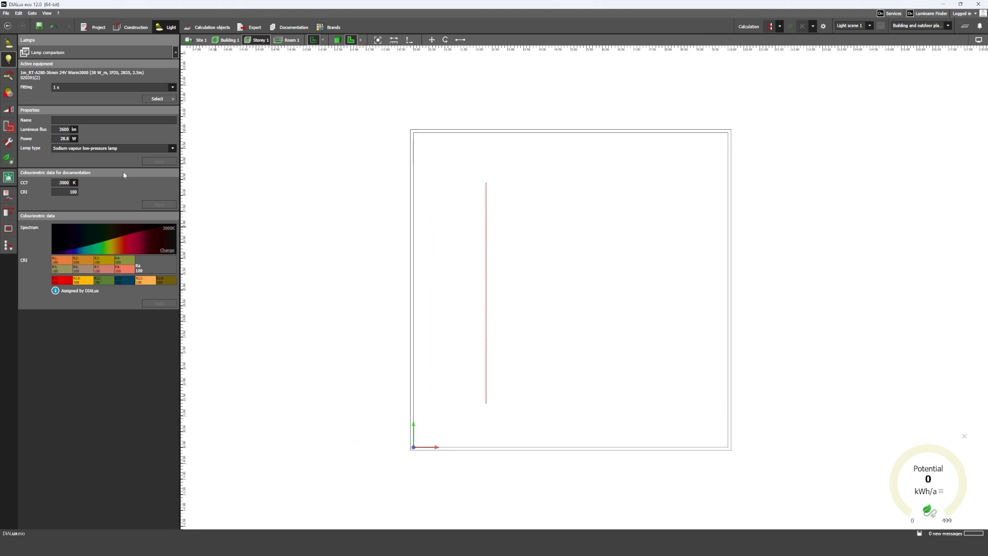
{"action": "left_click", "coordinate": [83, 148]}
{"action": "left_click", "coordinate": [61, 195]}
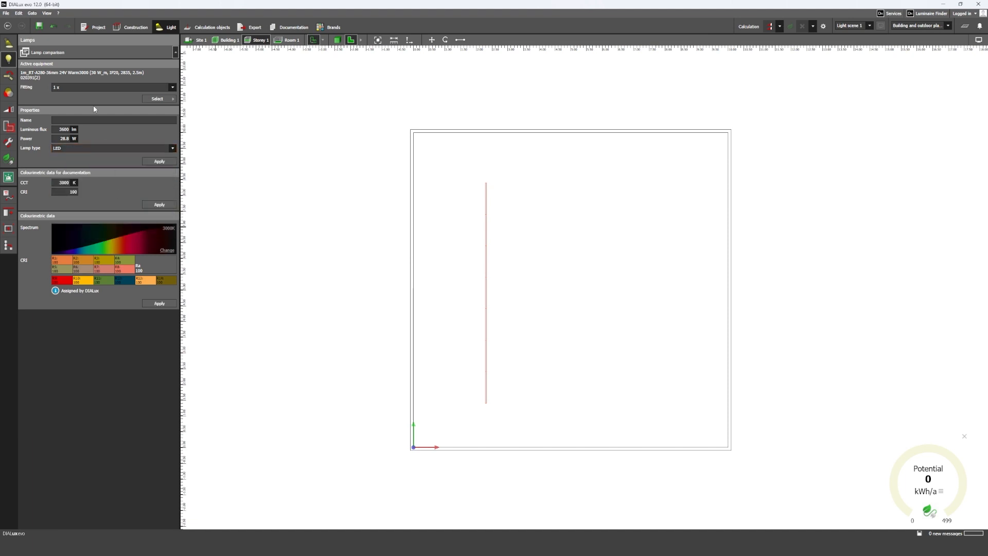
Step: Calculate 3600 × 0.6 in the calculator and set the LED lamp's luminous flux to 2160 lm
{"action": "left_click", "coordinate": [172, 161]}
{"action": "left_click", "coordinate": [724, 546]}
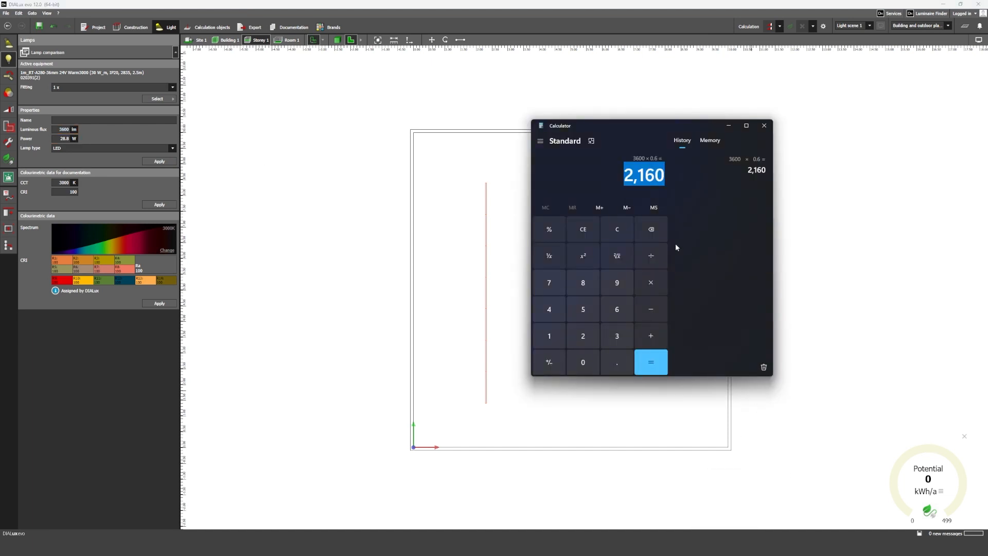
{"action": "left_click_drag", "start_coordinate": [635, 177], "coordinate": [594, 166]}
{"action": "left_click", "coordinate": [593, 166]}
{"action": "triple_click", "coordinate": [630, 175]}
{"action": "left_click", "coordinate": [631, 176]}
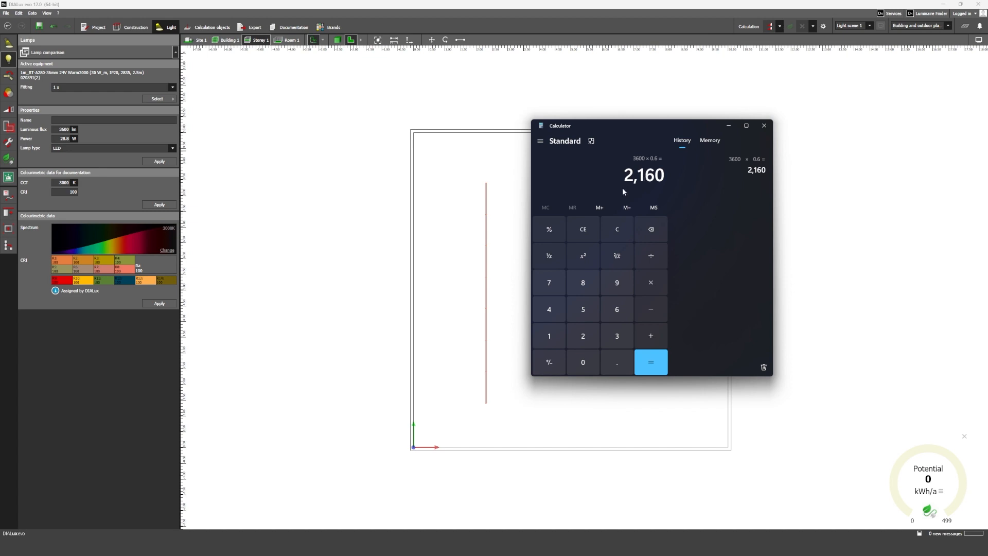
{"action": "mouse_move", "coordinate": [664, 179]}
{"action": "left_mouse_down"}
{"action": "mouse_move", "coordinate": [639, 178]}
{"action": "mouse_move", "coordinate": [666, 176]}
{"action": "left_mouse_up"}
{"action": "left_click", "coordinate": [634, 178]}
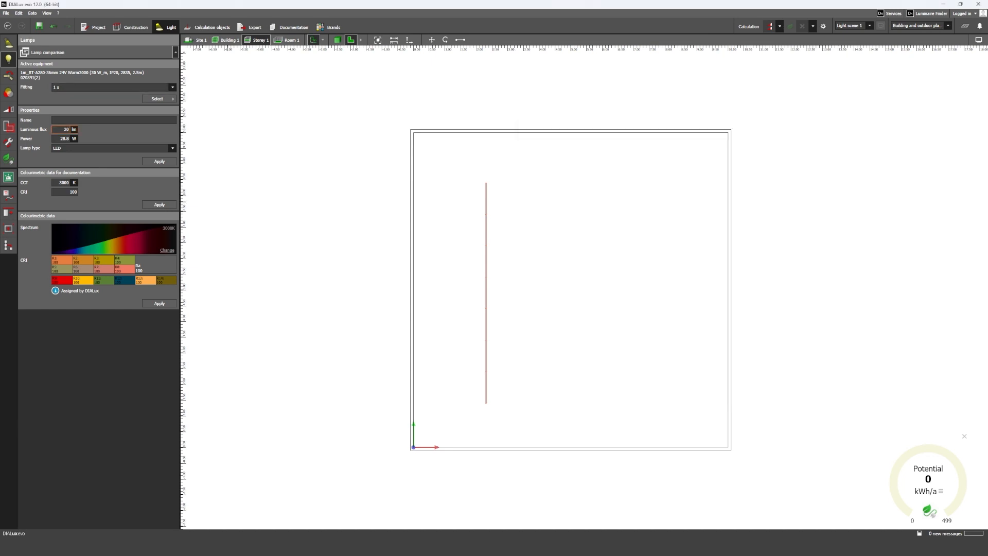
{"action": "left_click", "coordinate": [160, 161]}
Step: Copy the vertical LED strip line horizontally from near the room's left wall to just right of the room's middle
{"action": "middle_click_drag", "start_coordinate": [524, 242], "coordinate": [516, 213]}
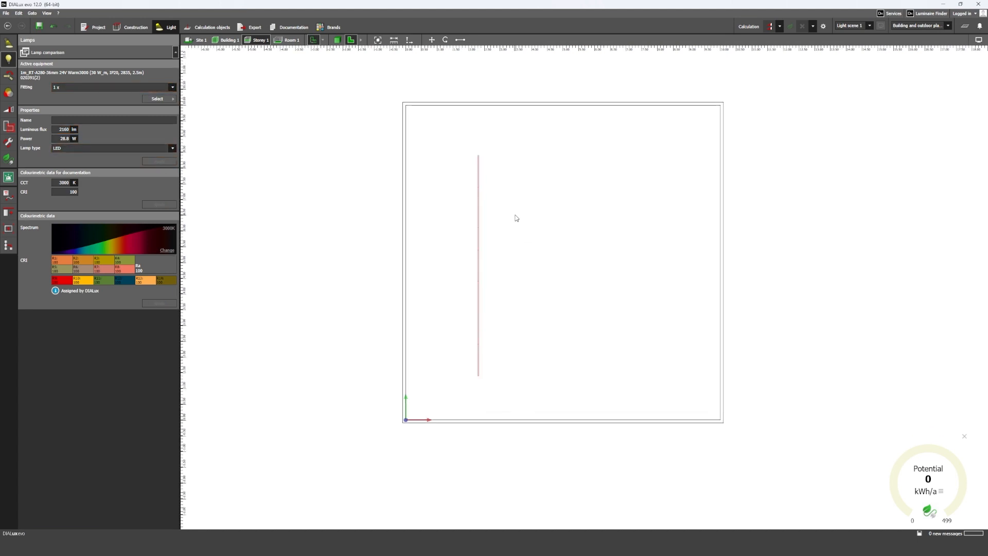
{"action": "left_click", "coordinate": [487, 272]}
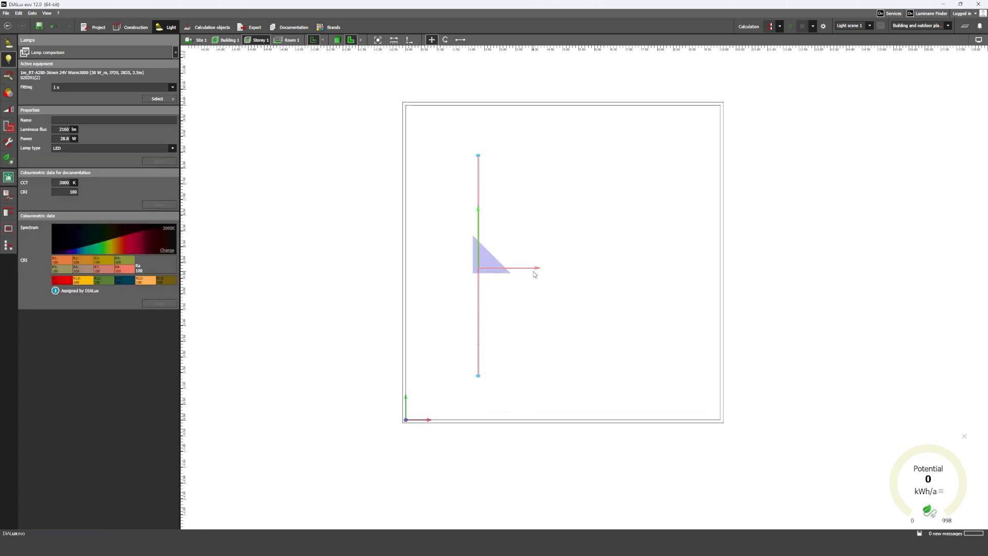
{"action": "left_click_drag", "start_coordinate": [535, 268], "coordinate": [649, 268], "text": "ctrl"}
{"action": "middle_click_drag", "start_coordinate": [549, 235], "coordinate": [500, 250]}
Step: Duplicate the middle vertical line in place and rotate the copy 90 degrees to horizontal
{"action": "left_click", "coordinate": [592, 284], "text": "ctrl"}
{"action": "left_click", "coordinate": [446, 39]}
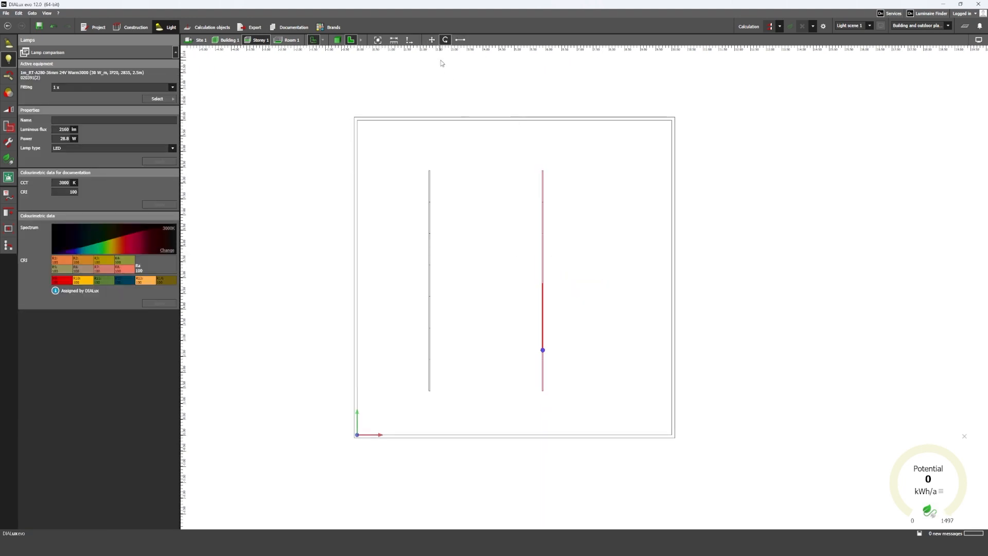
{"action": "left_click_drag", "start_coordinate": [543, 351], "coordinate": [603, 284]}
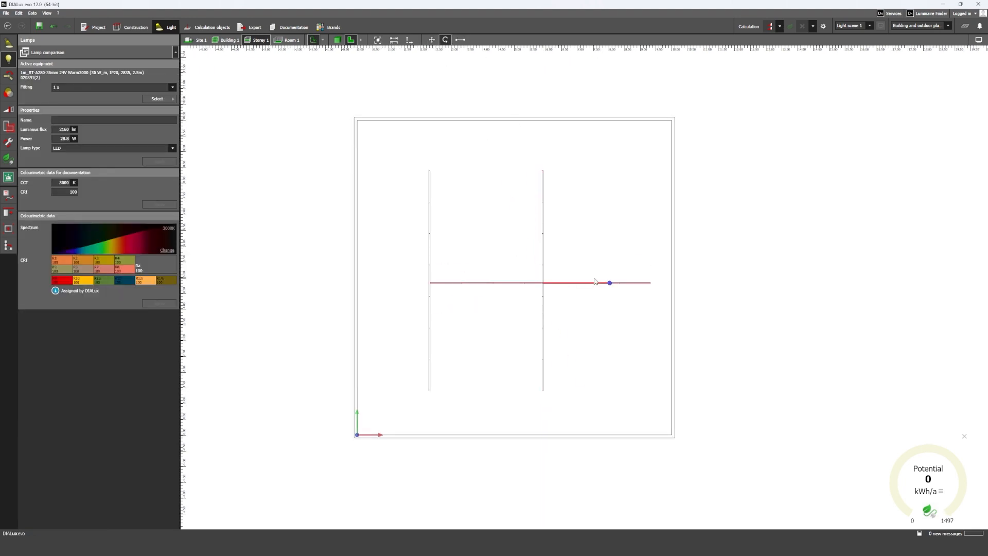
Step: Move the horizontal line down so its left end meets the lower end of the left vertical line
{"action": "left_click", "coordinate": [431, 40]}
{"action": "scroll", "coordinate": [446, 292], "scroll_direction": "up", "scroll_amount": 3}
{"action": "left_click_drag", "start_coordinate": [419, 274], "coordinate": [443, 448]}
{"action": "middle_click_drag", "start_coordinate": [444, 449], "coordinate": [505, 146]}
{"action": "scroll", "coordinate": [502, 165], "scroll_direction": "up", "scroll_amount": 2}
{"action": "left_click_drag", "start_coordinate": [491, 130], "coordinate": [442, 327]}
{"action": "scroll", "coordinate": [515, 312], "scroll_direction": "down", "scroll_amount": 3}
{"action": "middle_click_drag", "start_coordinate": [588, 307], "coordinate": [304, 306]}
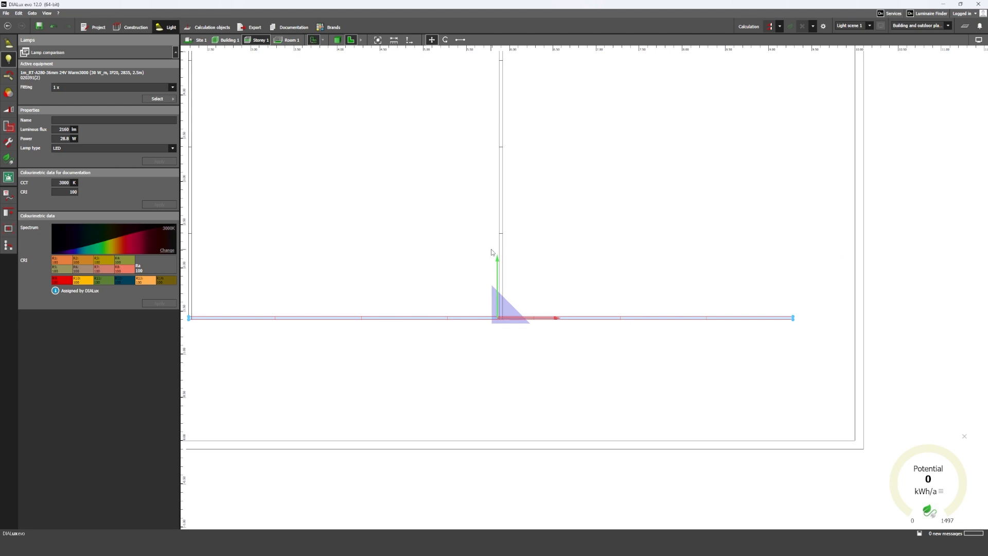
Step: Move the middle vertical line onto the right end of the horizontal line to form a U shape
{"action": "left_click", "coordinate": [500, 210]}
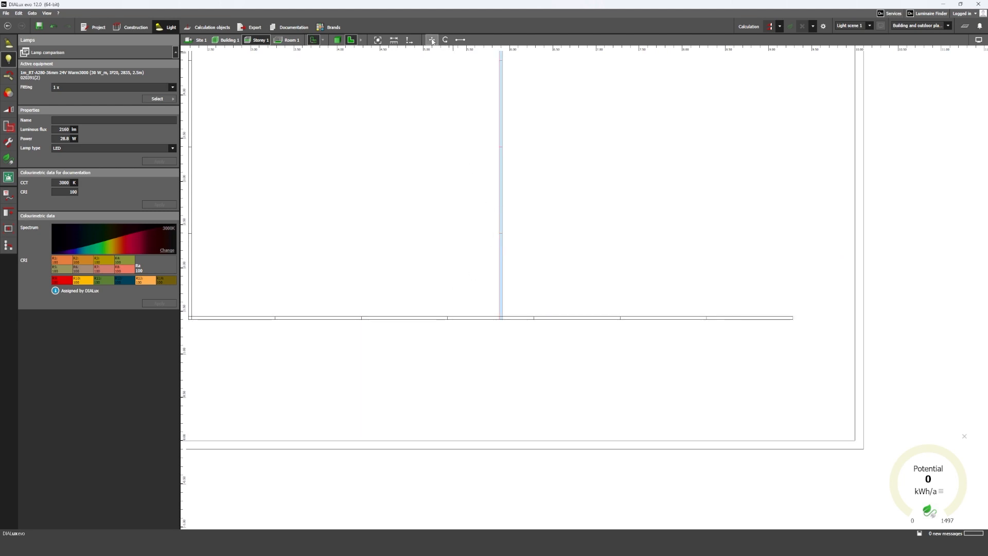
{"action": "scroll", "coordinate": [504, 321], "scroll_direction": "up", "scroll_amount": 1}
{"action": "left_click_drag", "start_coordinate": [504, 322], "coordinate": [826, 326]}
{"action": "scroll", "coordinate": [583, 333], "scroll_direction": "down", "scroll_amount": 3}
{"action": "scroll", "coordinate": [517, 323], "scroll_direction": "down", "scroll_amount": 4}
{"action": "middle_click_drag", "start_coordinate": [517, 324], "coordinate": [507, 368]}
Step: Copy the horizontal line to the upper ends of both vertical lines to close the square
{"action": "left_click", "coordinate": [507, 368]}
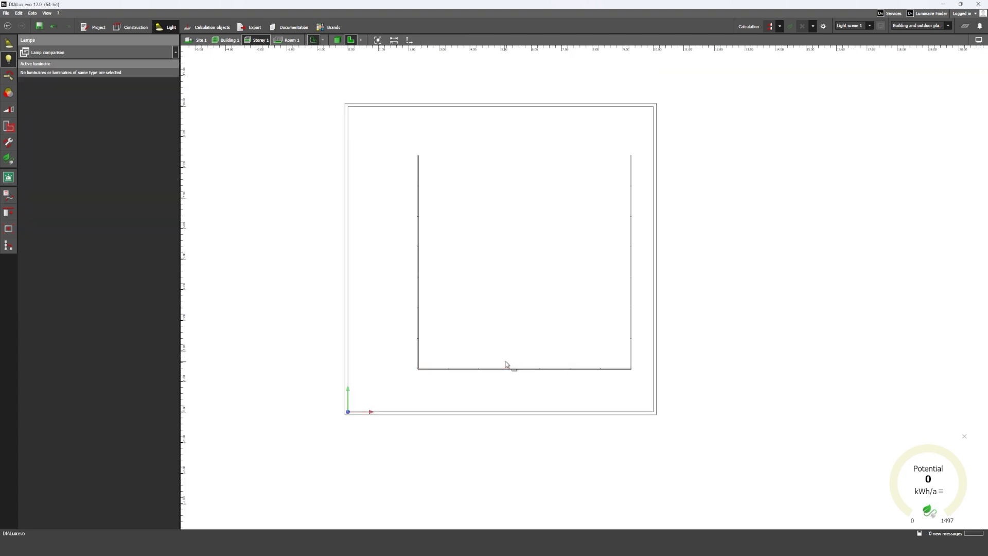
{"action": "left_click", "coordinate": [412, 196]}
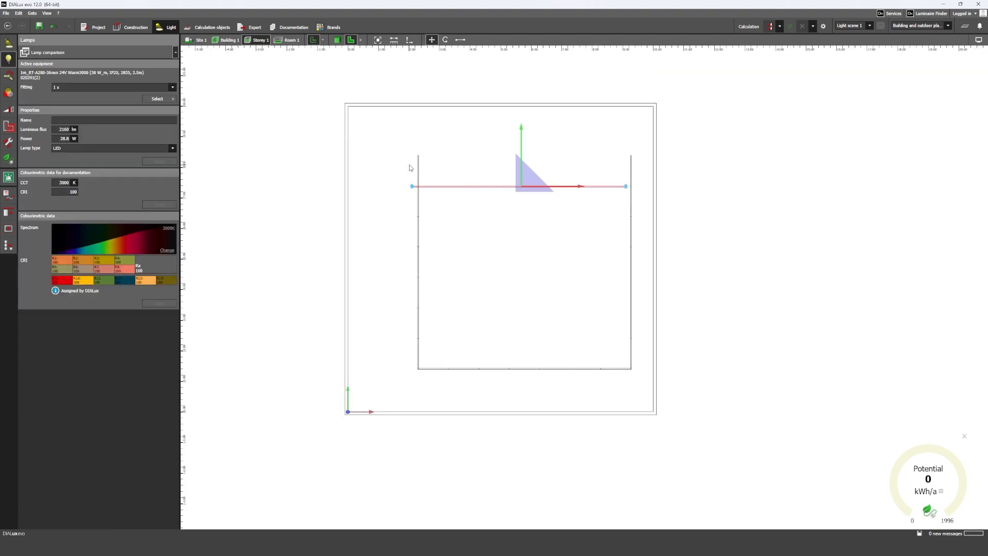
{"action": "scroll", "coordinate": [416, 181], "scroll_direction": "up", "scroll_amount": 5}
{"action": "left_click_drag", "start_coordinate": [410, 251], "coordinate": [727, 399]}
{"action": "scroll", "coordinate": [439, 110], "scroll_direction": "down", "scroll_amount": 5}
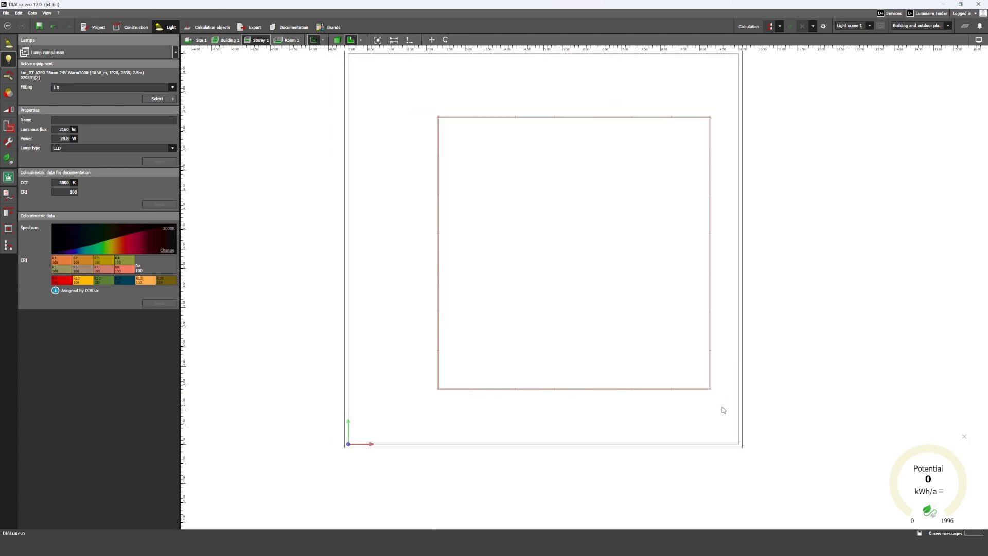
Step: Group the square's four strip lines and centre the group in the room
{"action": "left_click", "coordinate": [9, 213]}
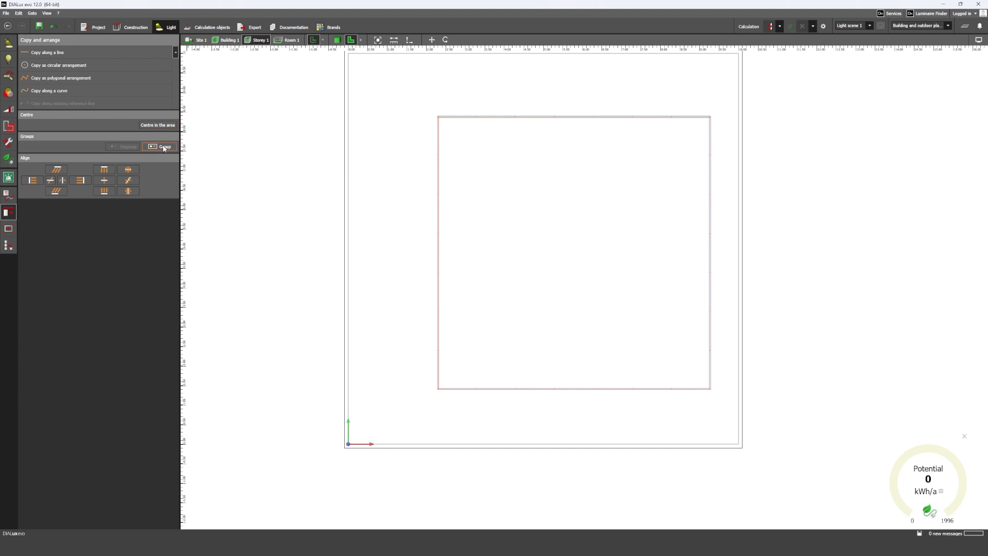
{"action": "left_click", "coordinate": [158, 125]}
{"action": "right_click_drag", "start_coordinate": [502, 222], "coordinate": [469, 239]}
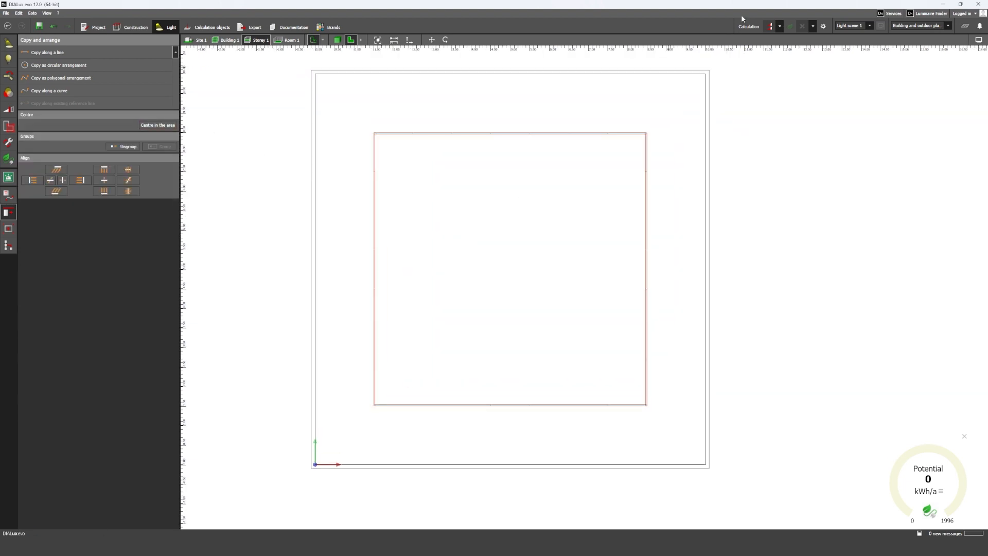
Step: Calculate the lighting and examine the working plane's illuminance results in the 3D view and the floor plan
{"action": "left_click", "coordinate": [769, 27]}
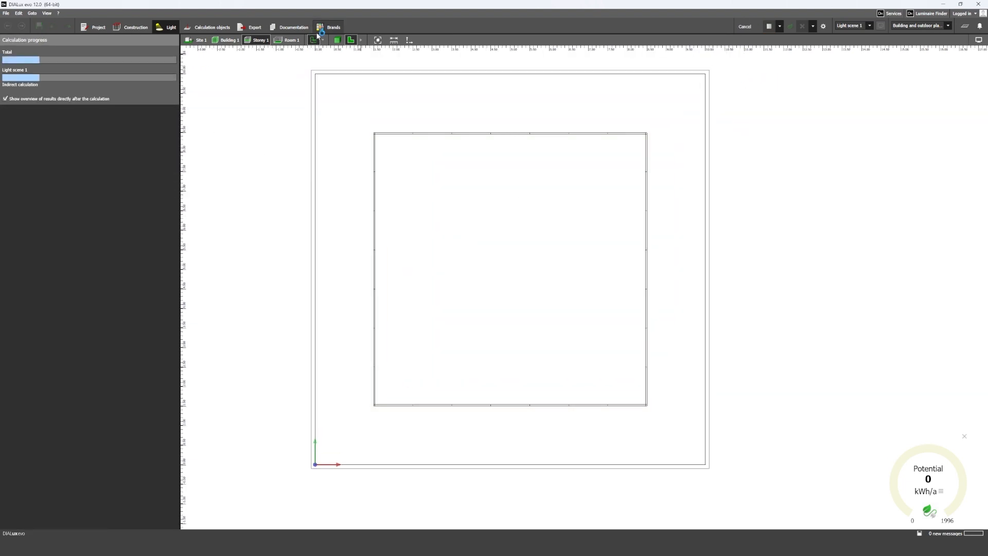
{"action": "left_click", "coordinate": [337, 40]}
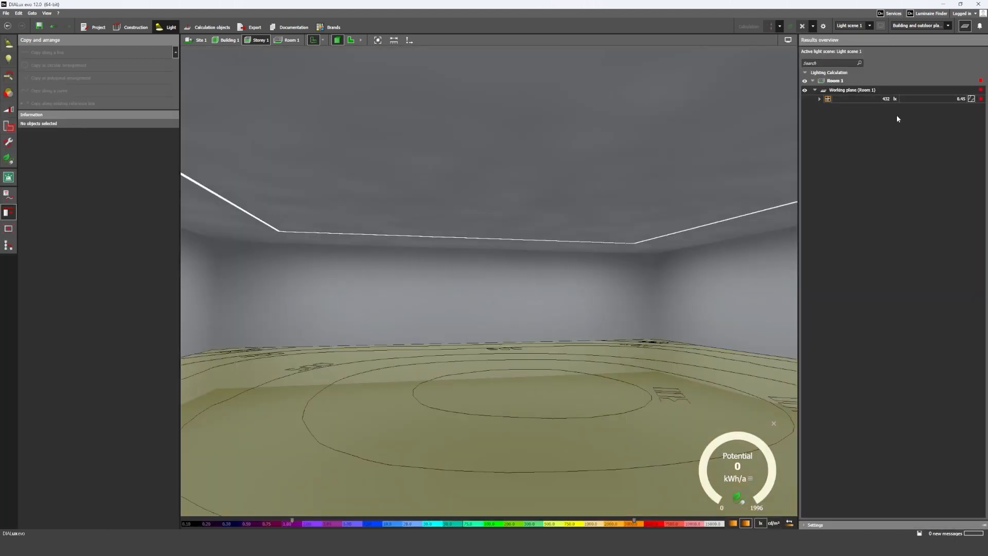
{"action": "right_click_drag", "start_coordinate": [728, 187], "coordinate": [749, 186]}
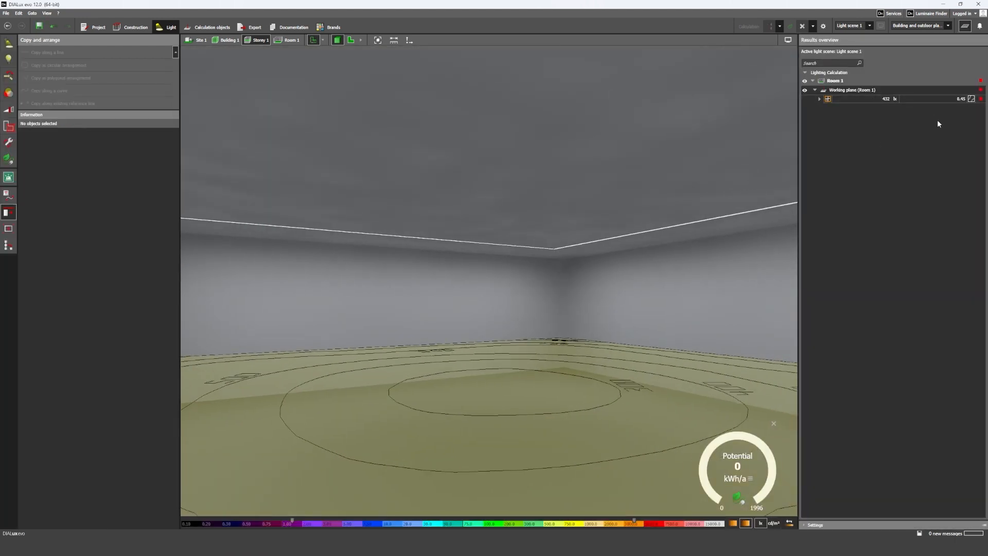
{"action": "left_click", "coordinate": [981, 101]}
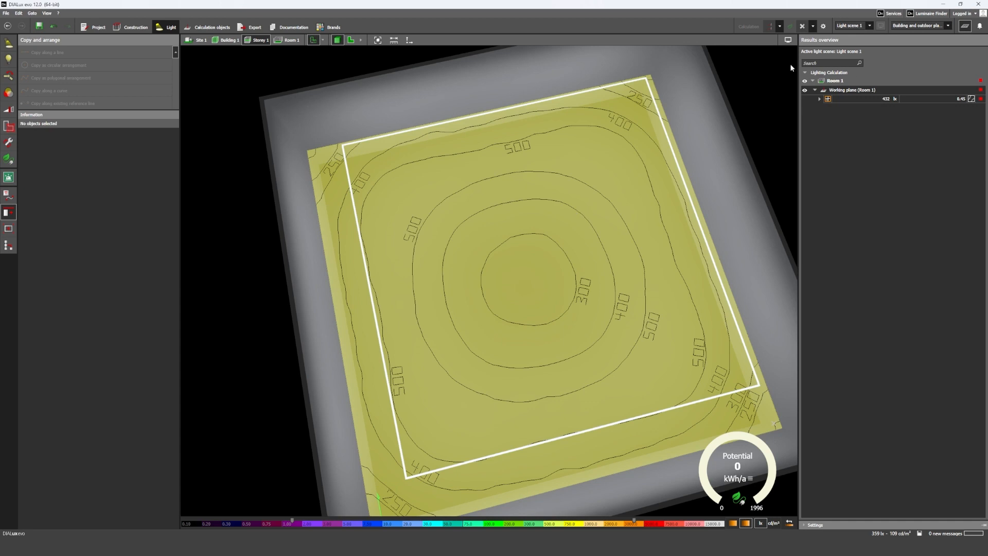
{"action": "left_click", "coordinate": [351, 40]}
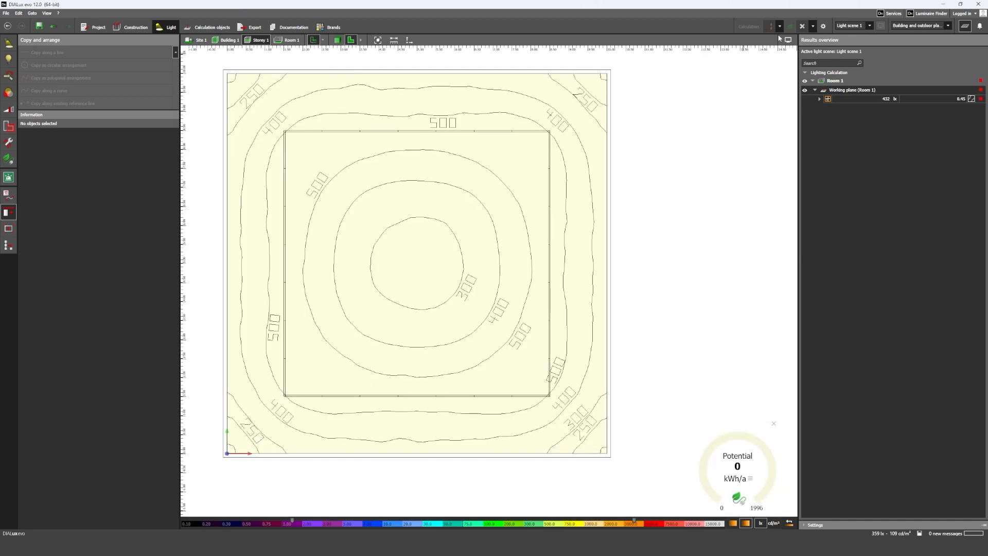
Step: Discard the calculation results and place a copy of the square's left line a short distance inside the square
{"action": "left_click", "coordinate": [803, 26]}
{"action": "middle_click_drag", "start_coordinate": [435, 208], "coordinate": [611, 189]}
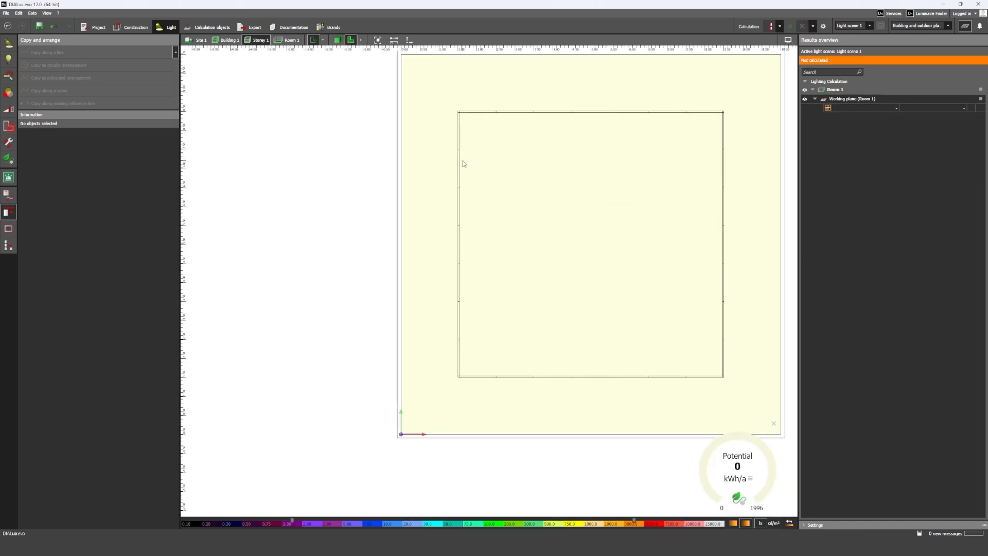
{"action": "left_click", "coordinate": [460, 161]}
{"action": "middle_click_drag", "start_coordinate": [476, 201], "coordinate": [425, 202]}
{"action": "left_click", "coordinate": [410, 207]}
{"action": "left_click", "coordinate": [410, 206]}
{"action": "left_click", "coordinate": [410, 206]}
{"action": "left_click", "coordinate": [410, 206]}
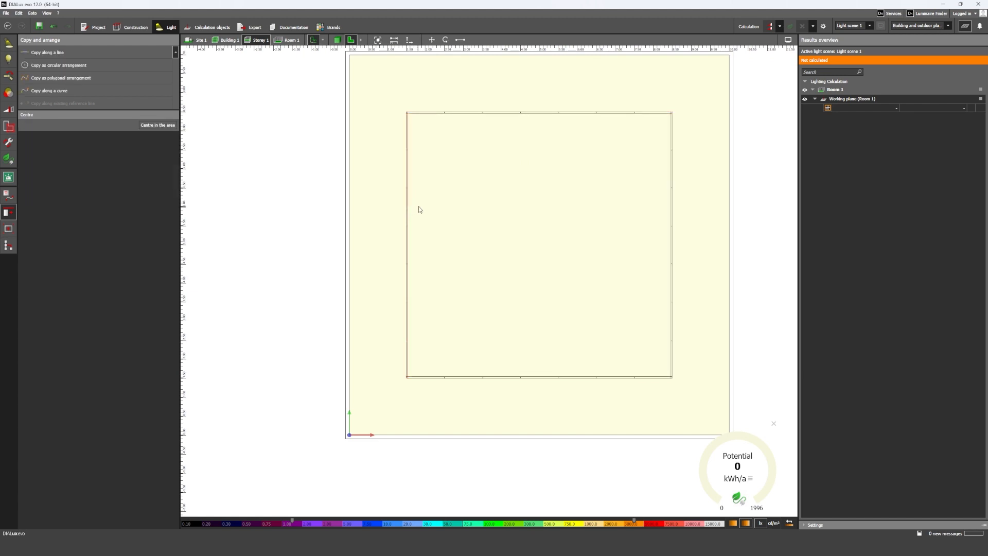
{"action": "key", "text": "ctrl+c"}
{"action": "key", "text": "ctrl+v"}
{"action": "left_click_drag", "start_coordinate": [459, 247], "coordinate": [523, 253]}
{"action": "left_click", "coordinate": [964, 27]}
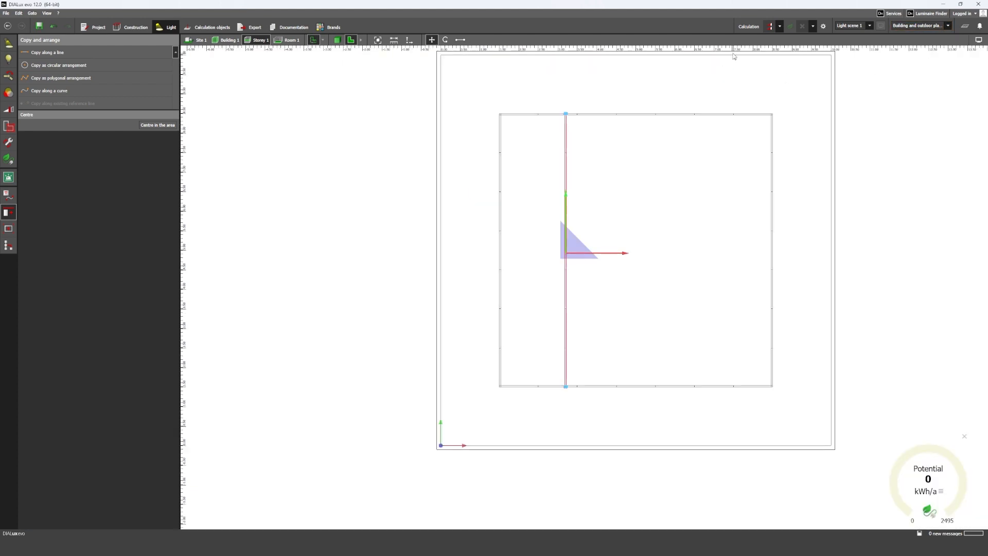
Step: Delete the top three luminaires of the copied inner line and move the shortened line up within the square
{"action": "left_click_drag", "start_coordinate": [596, 193], "coordinate": [548, 133]}
{"action": "key", "text": "Delete"}
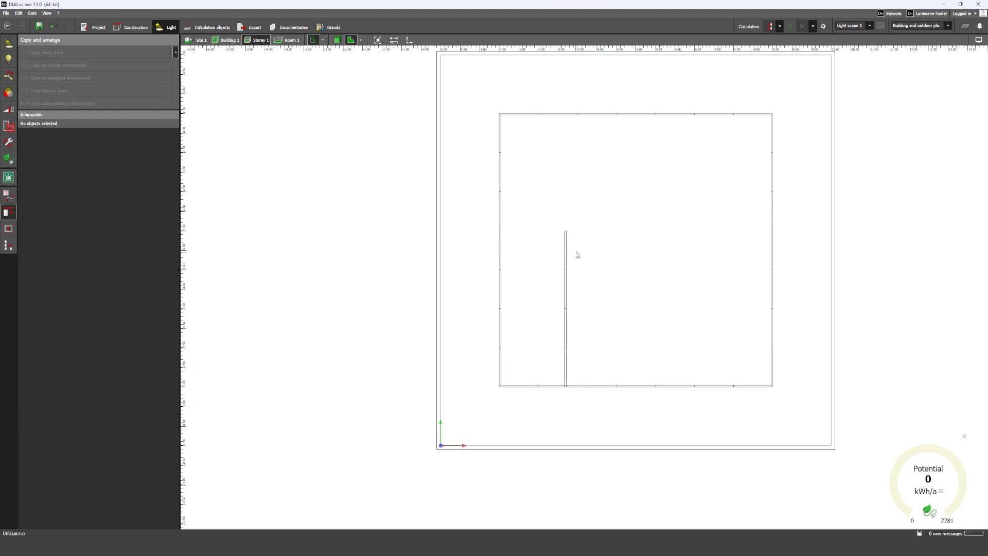
{"action": "left_click", "coordinate": [565, 260]}
{"action": "left_click", "coordinate": [432, 40]}
{"action": "left_click_drag", "start_coordinate": [502, 211], "coordinate": [503, 148]}
{"action": "middle_click_drag", "start_coordinate": [544, 226], "coordinate": [473, 265]}
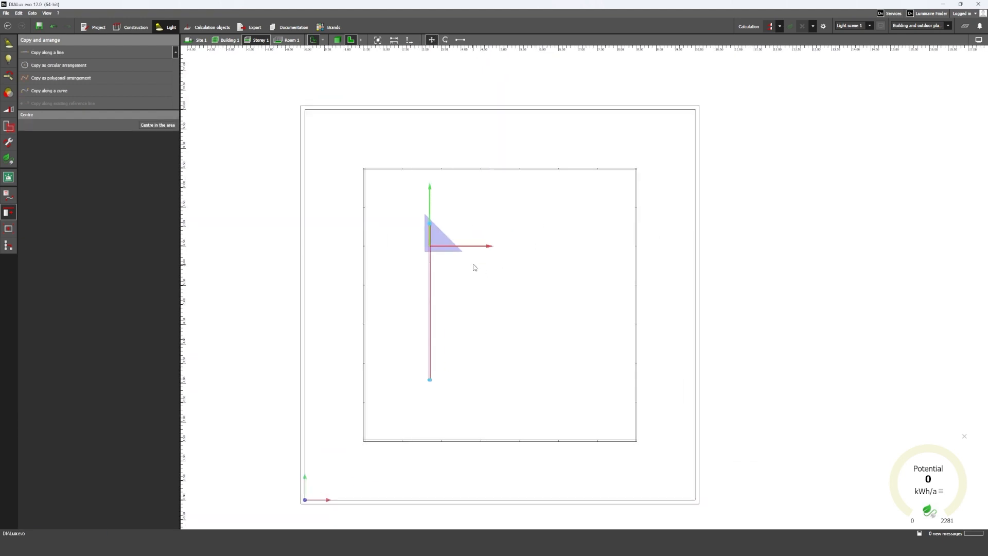
Step: Complete an inner square with copies of the four-luminaire line and centre it in the room
{"action": "left_click", "coordinate": [494, 273]}
{"action": "left_click", "coordinate": [527, 280]}
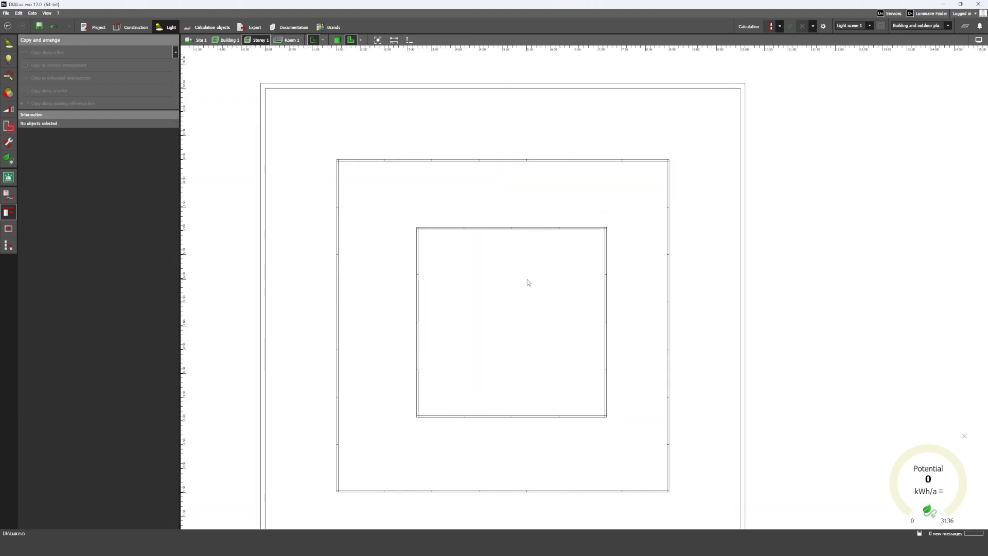
{"action": "left_click_drag", "start_coordinate": [401, 218], "coordinate": [636, 463]}
{"action": "left_click", "coordinate": [159, 126]}
Step: Recalculate the lighting and examine the two lit squares from inside and above the room in 3D
{"action": "left_click", "coordinate": [770, 26]}
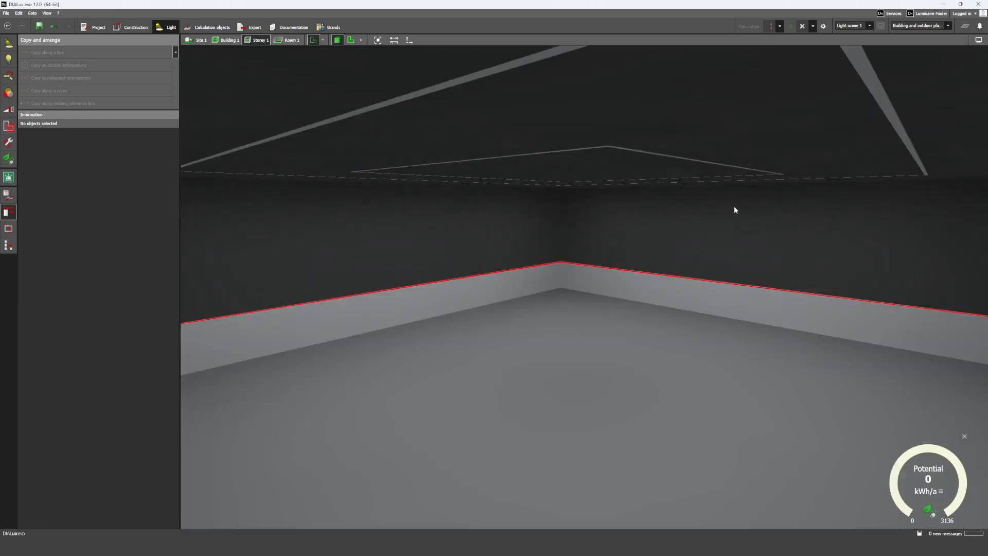
{"action": "right_click_drag", "start_coordinate": [642, 241], "coordinate": [477, 156]}
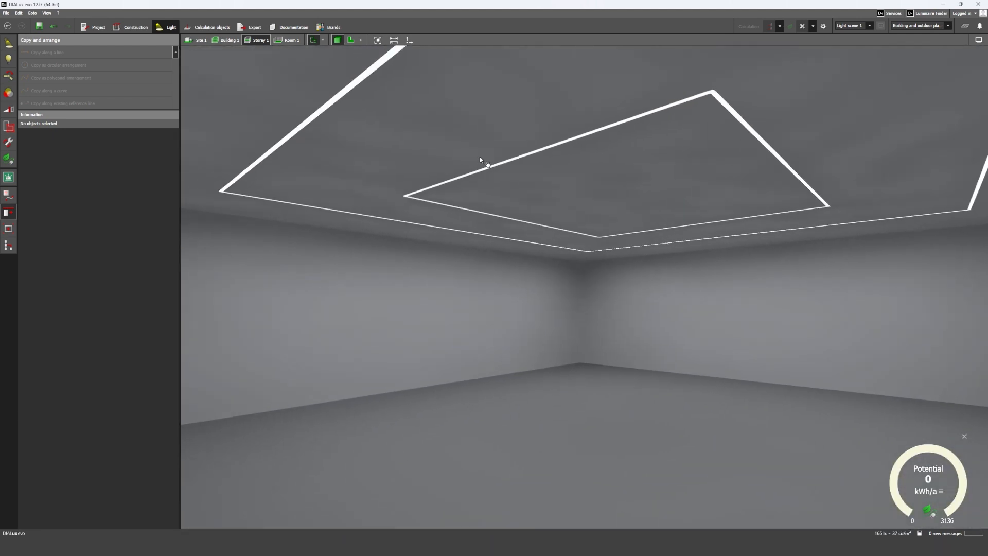
{"action": "right_click_drag", "start_coordinate": [480, 156], "coordinate": [580, 321]}
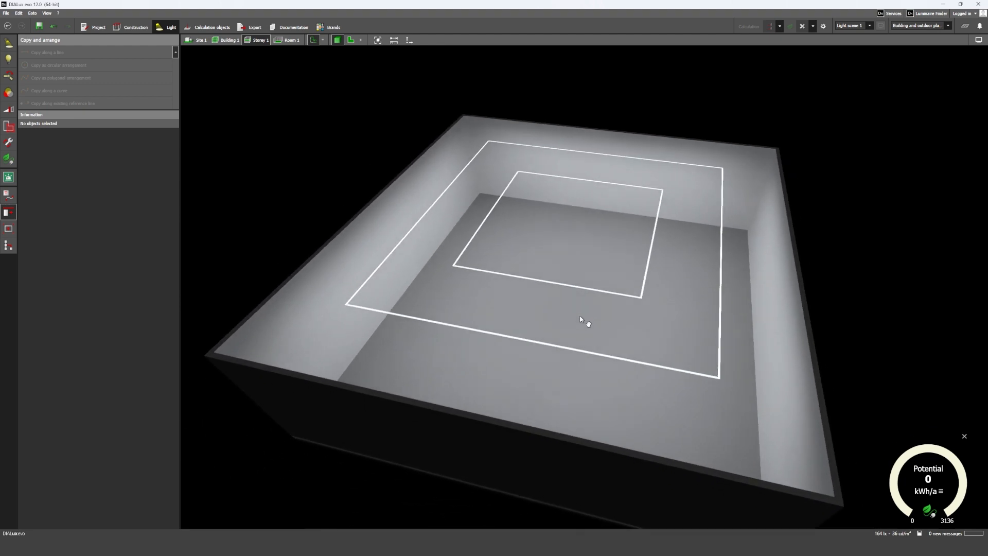